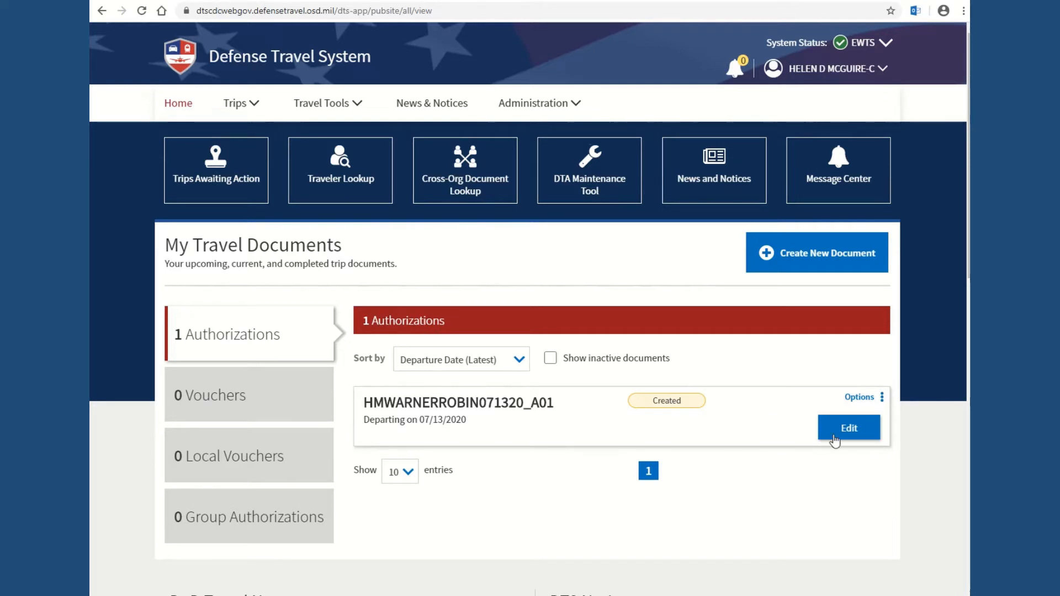
click(856, 434)
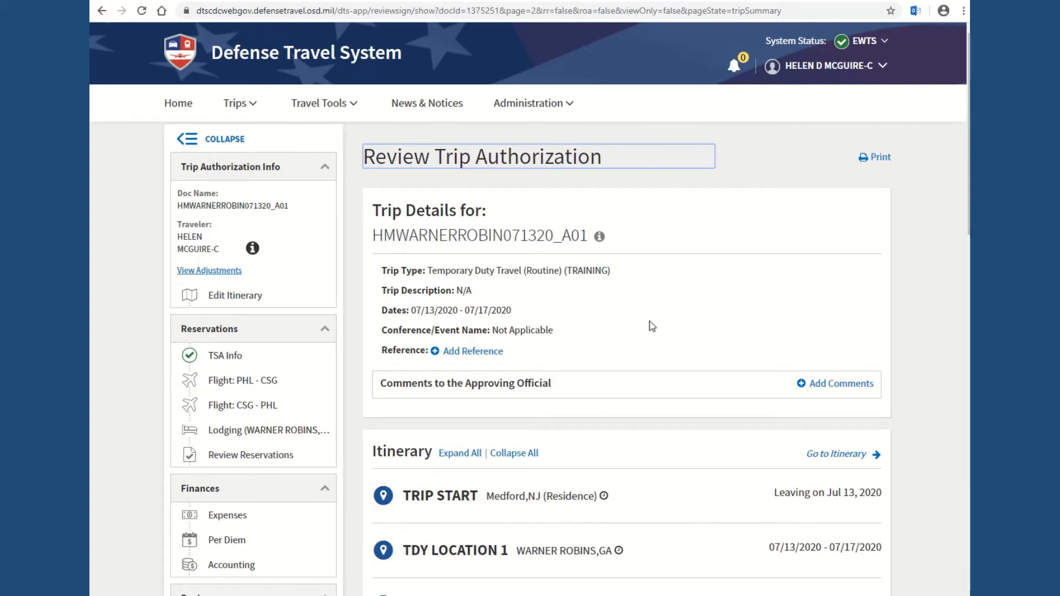
Step: Check the trip's TSA Info, then move on to Review Reservations
click(223, 359)
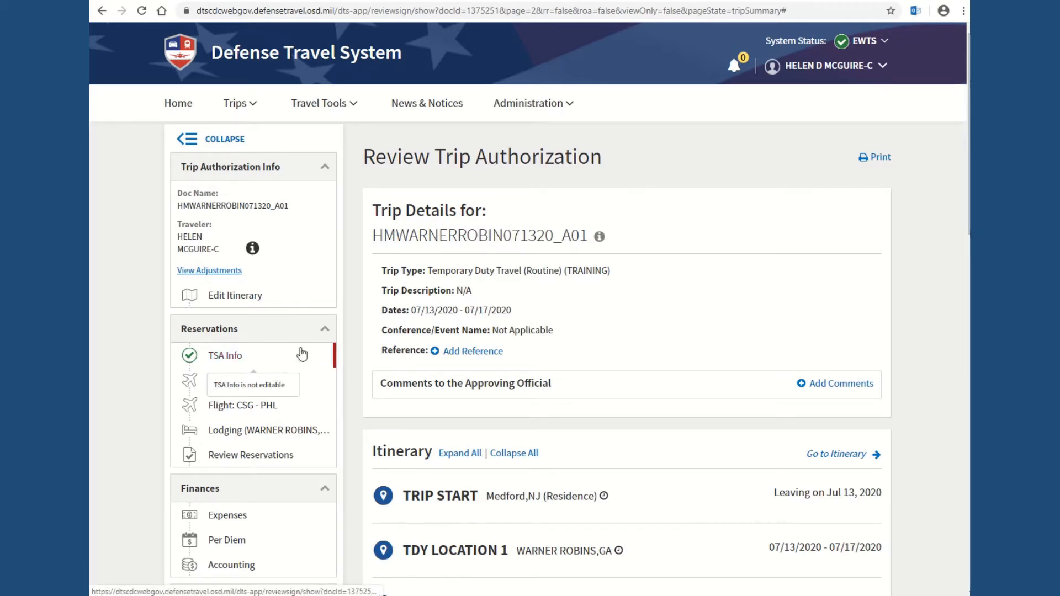
click(231, 460)
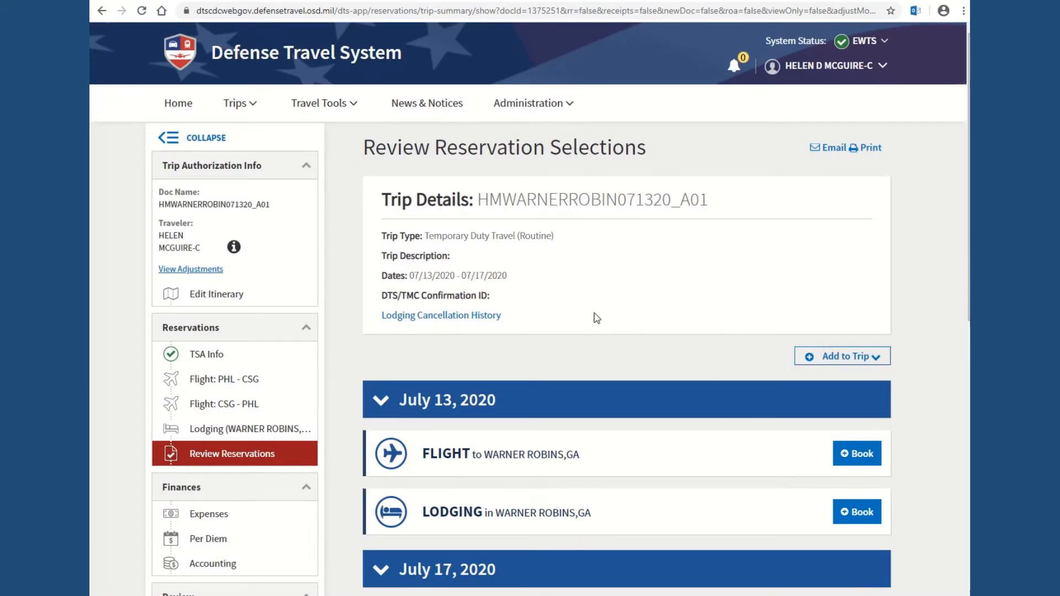
Step: Glance at the Add to Trip choices, then start booking the Flight to Warner Robins
scroll(595, 317, down, 3)
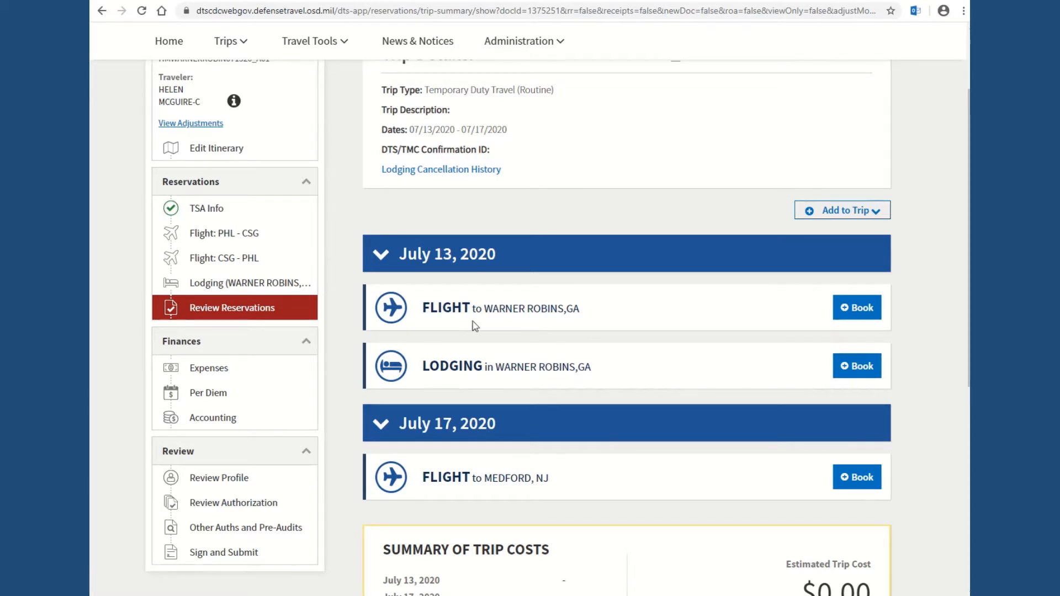
click(882, 214)
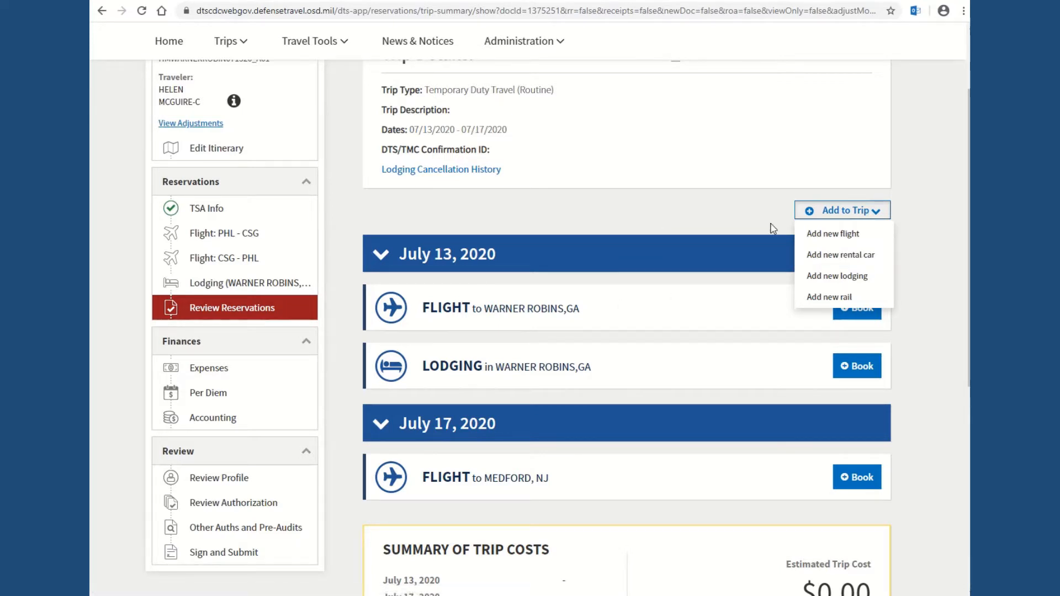
click(875, 212)
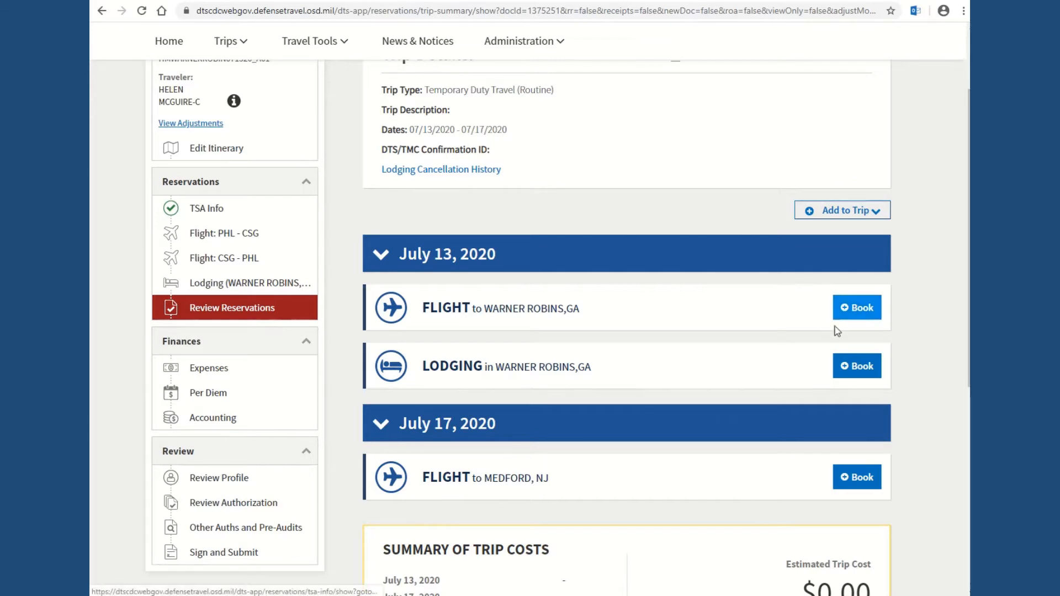
click(861, 309)
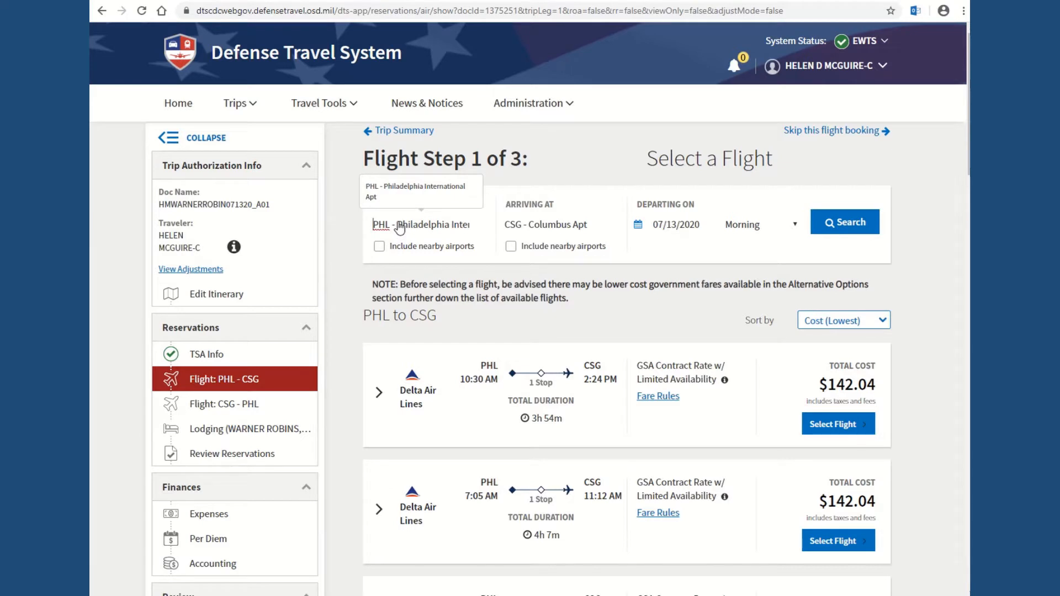
Step: Change the arrival airport to ATL - Atlanta, GA
click(519, 226)
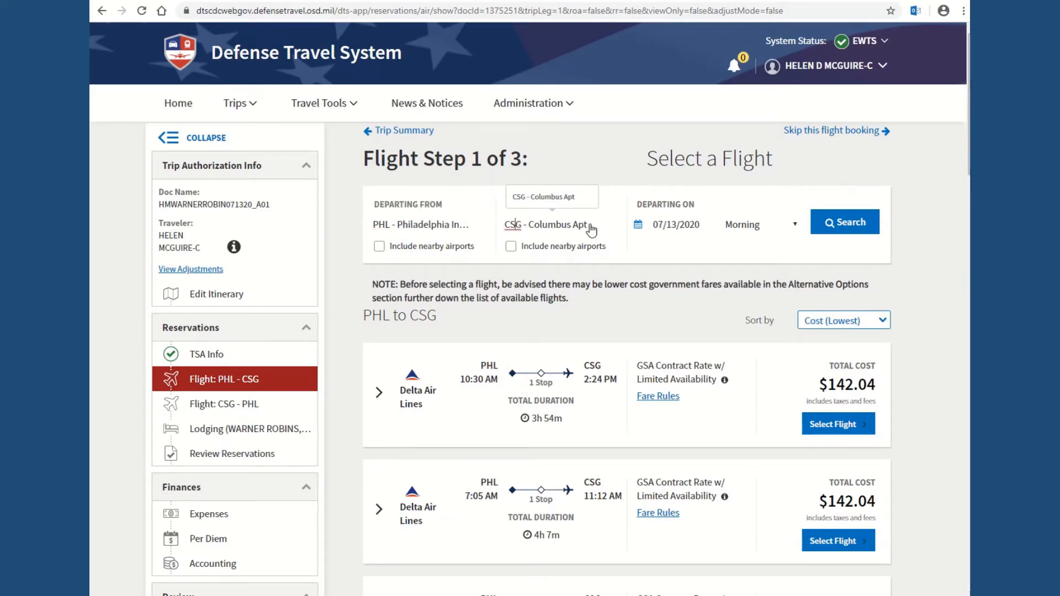
drag(588, 228, 500, 230)
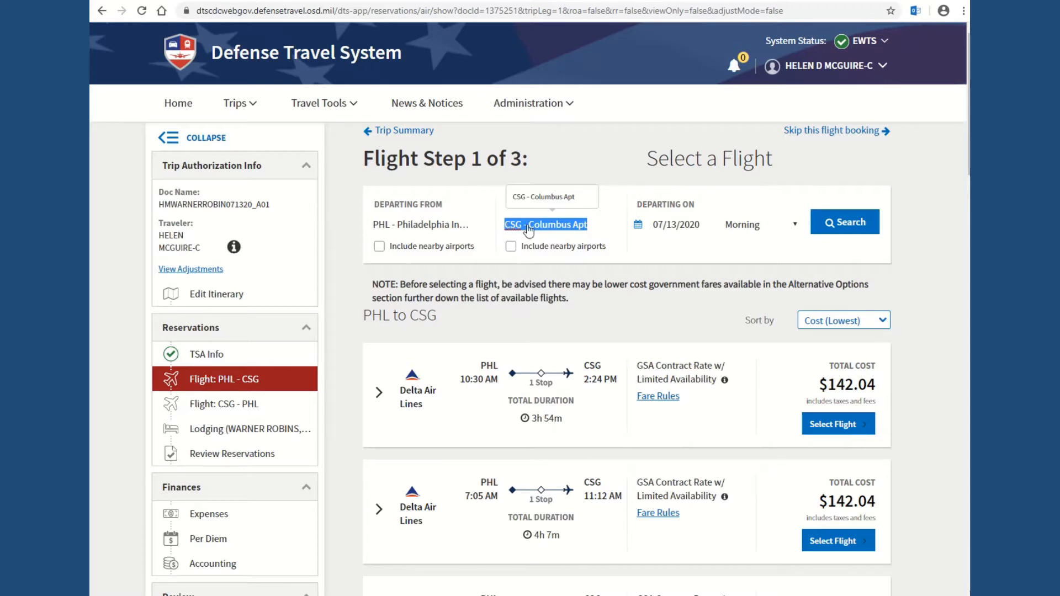
text(ATL)
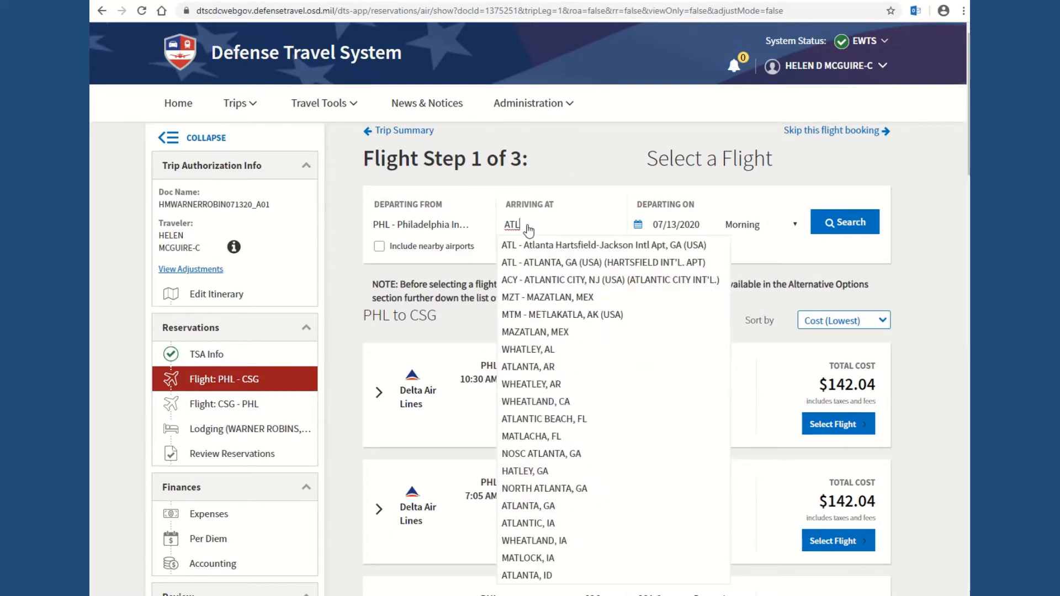
click(555, 263)
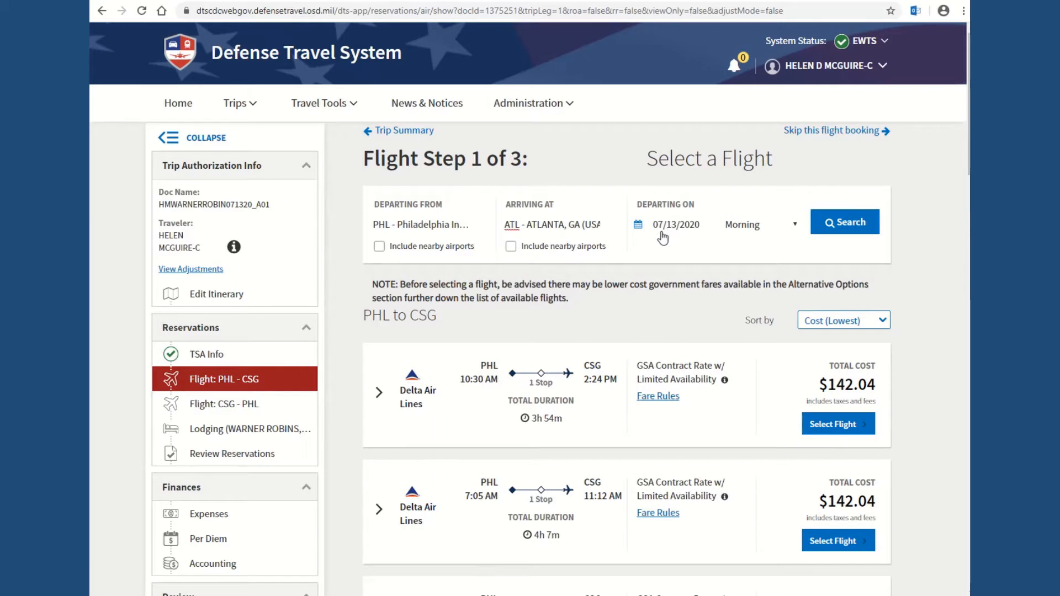
Step: Search morning PHL–ATL flights and choose the 8:05 AM Delta flight
click(794, 227)
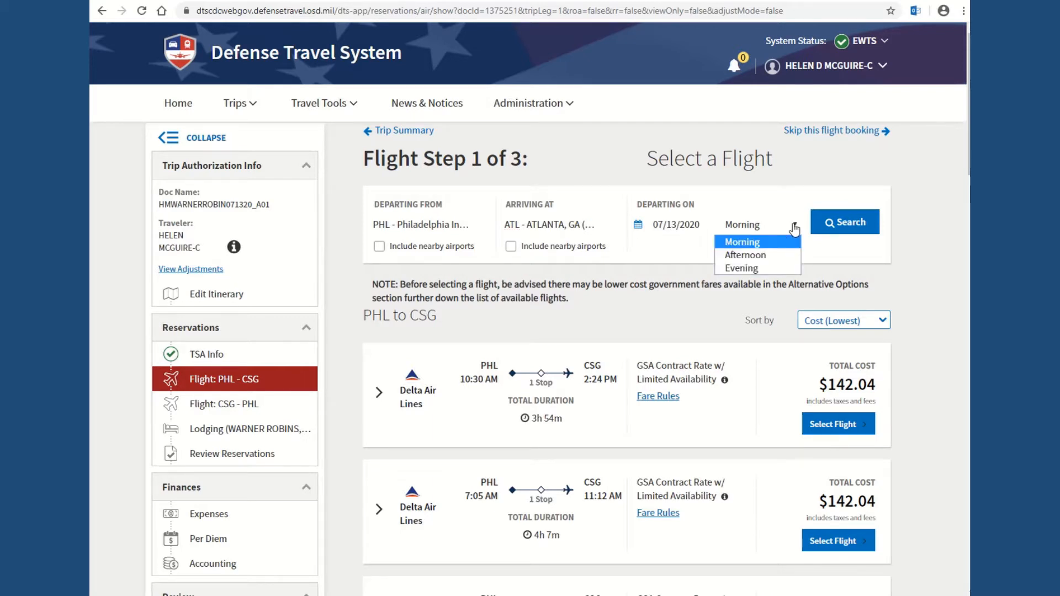
click(794, 229)
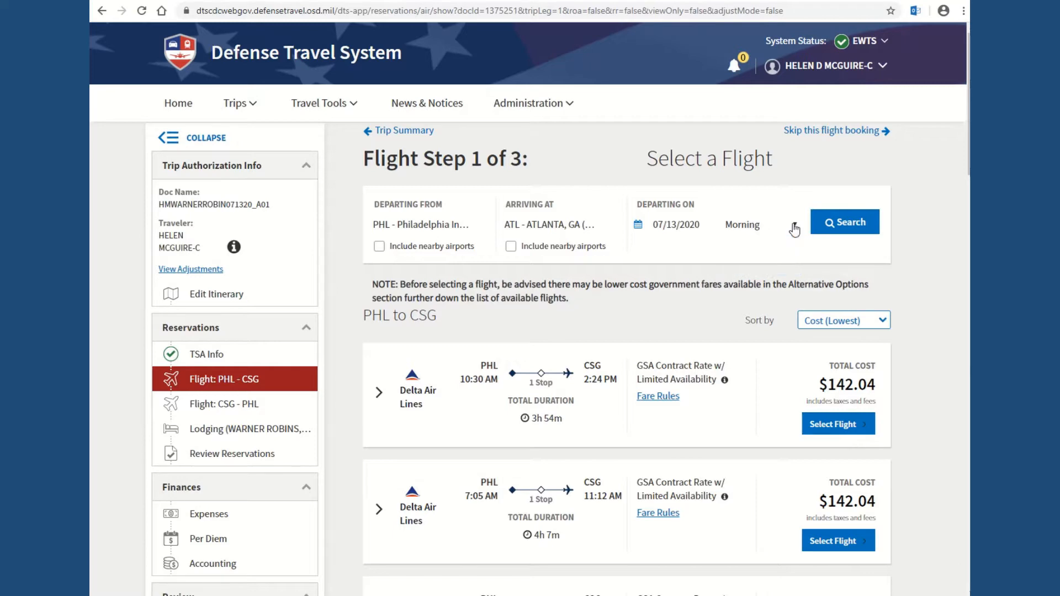
click(849, 223)
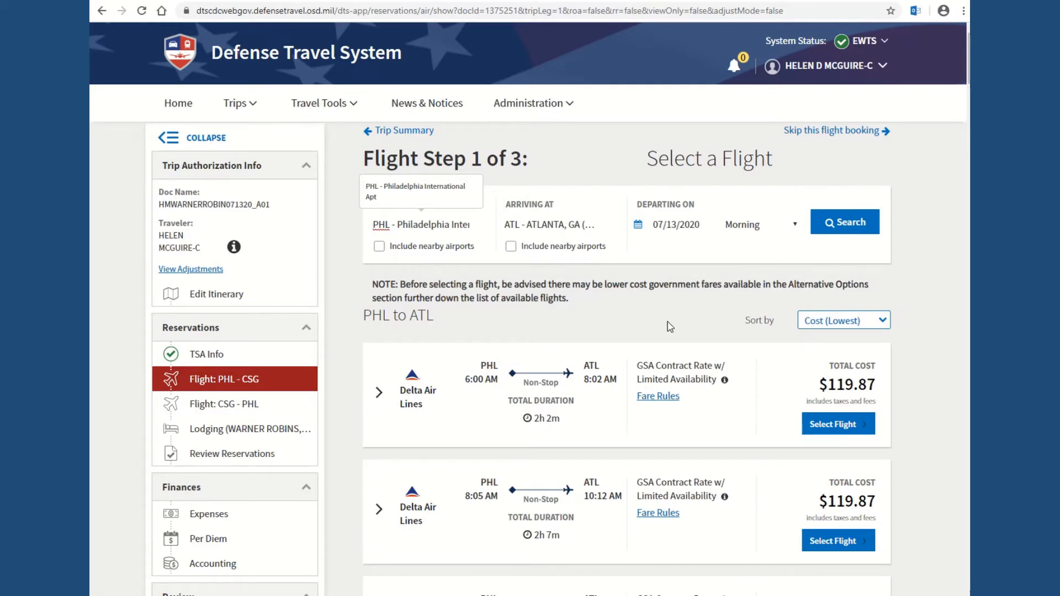
scroll(670, 314, down, 3)
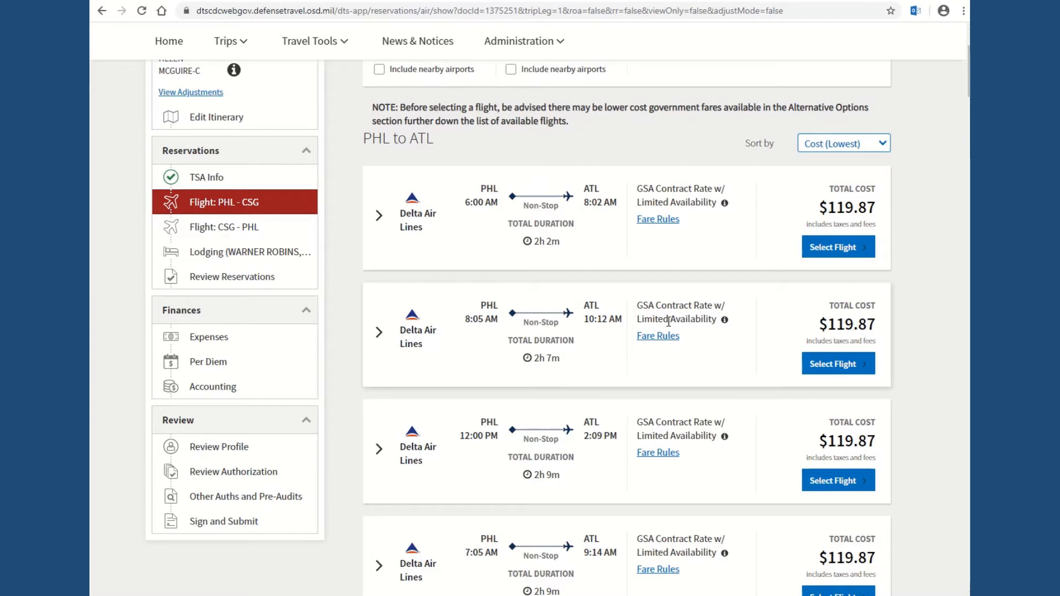
click(848, 365)
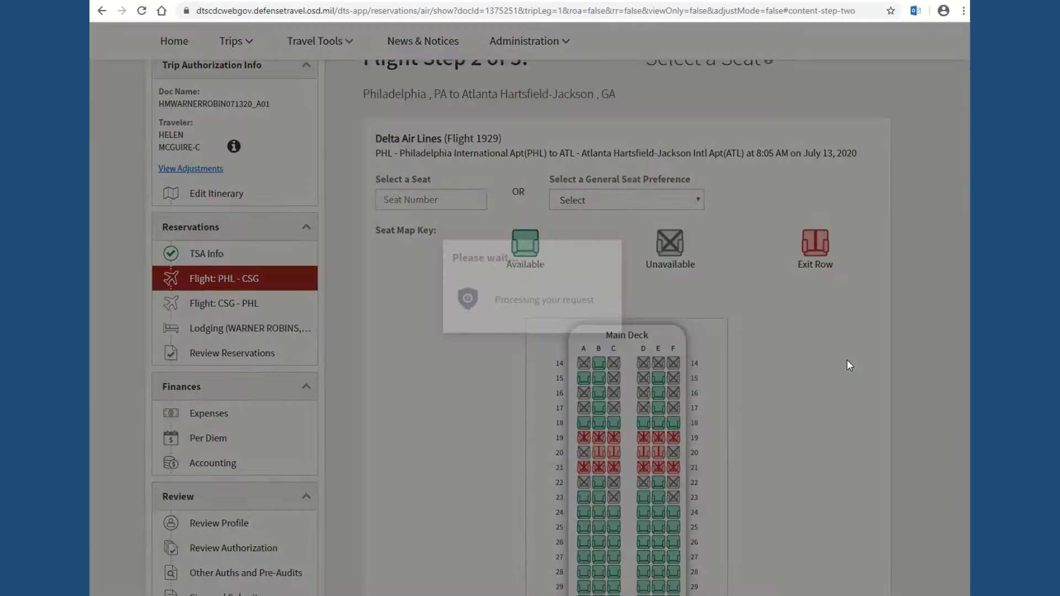
Step: Assign seat 18F on the PHL–ATL flight and confirm it
scroll(849, 365, down, 3)
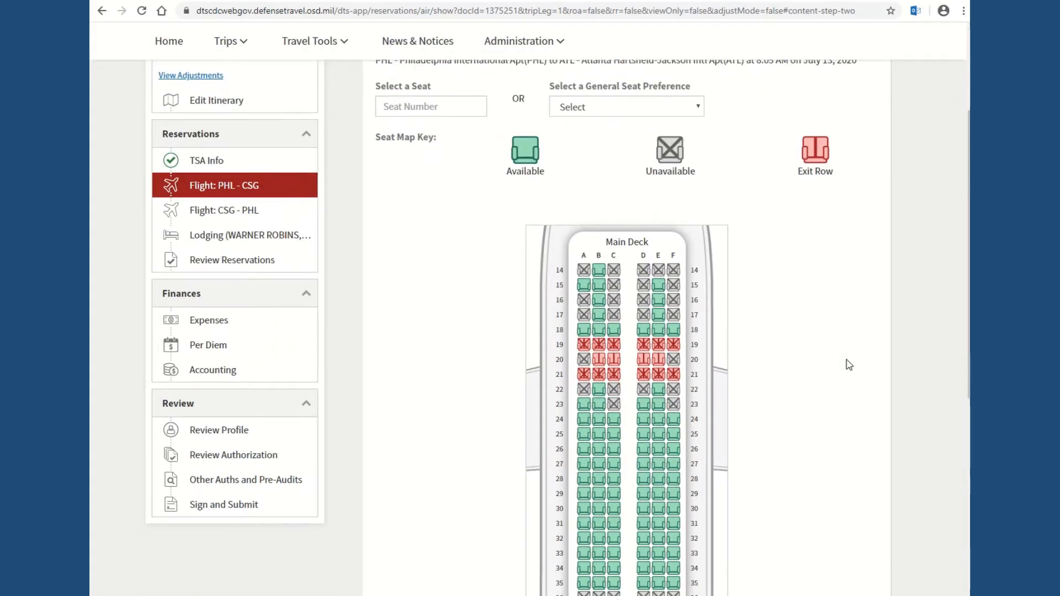
scroll(849, 364, up, 1)
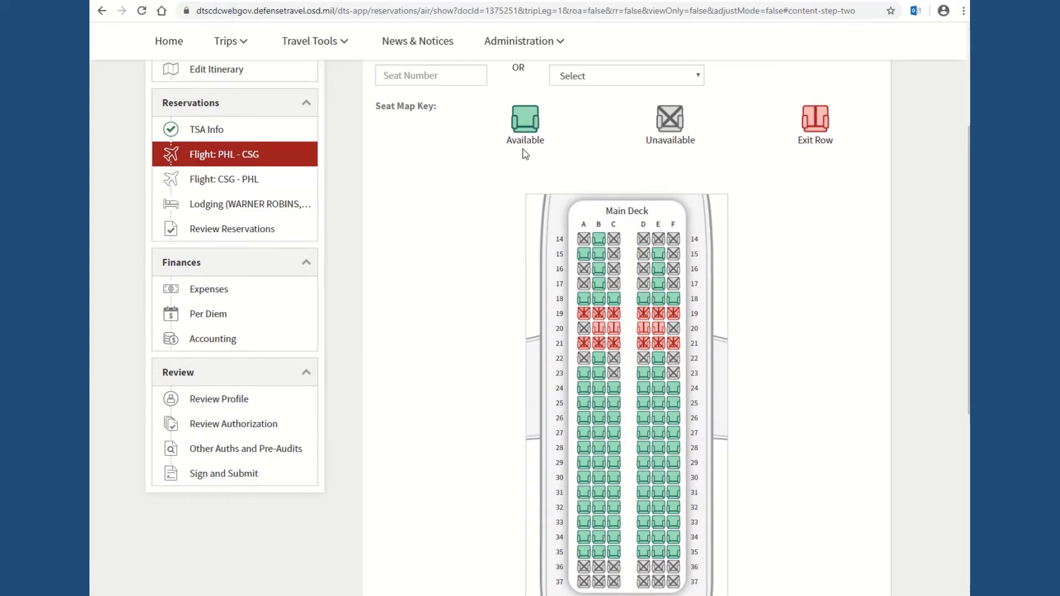
mouse_move(602, 317)
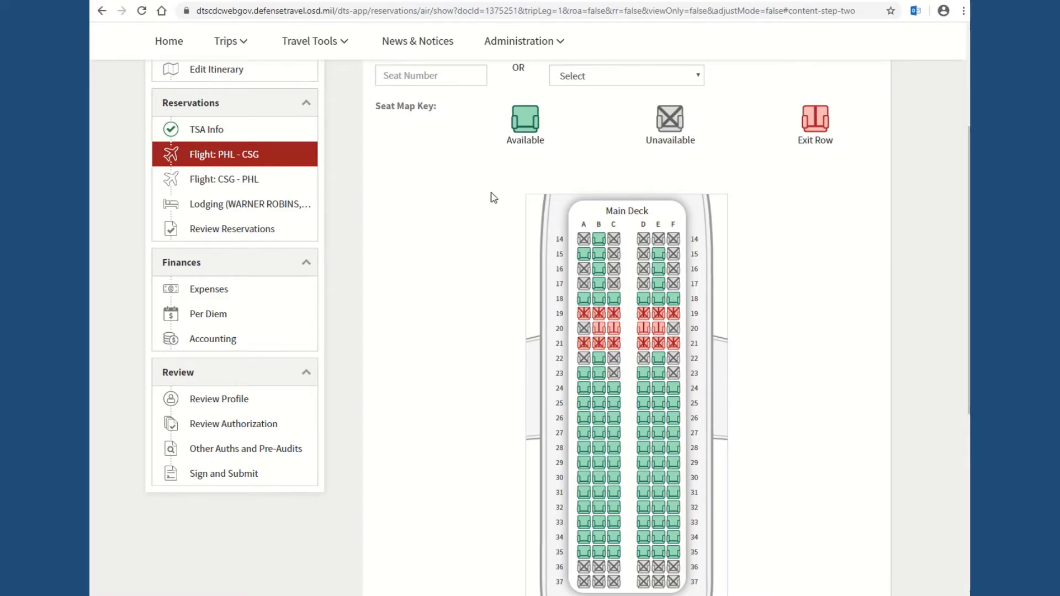
click(673, 301)
scroll(729, 361, down, 3)
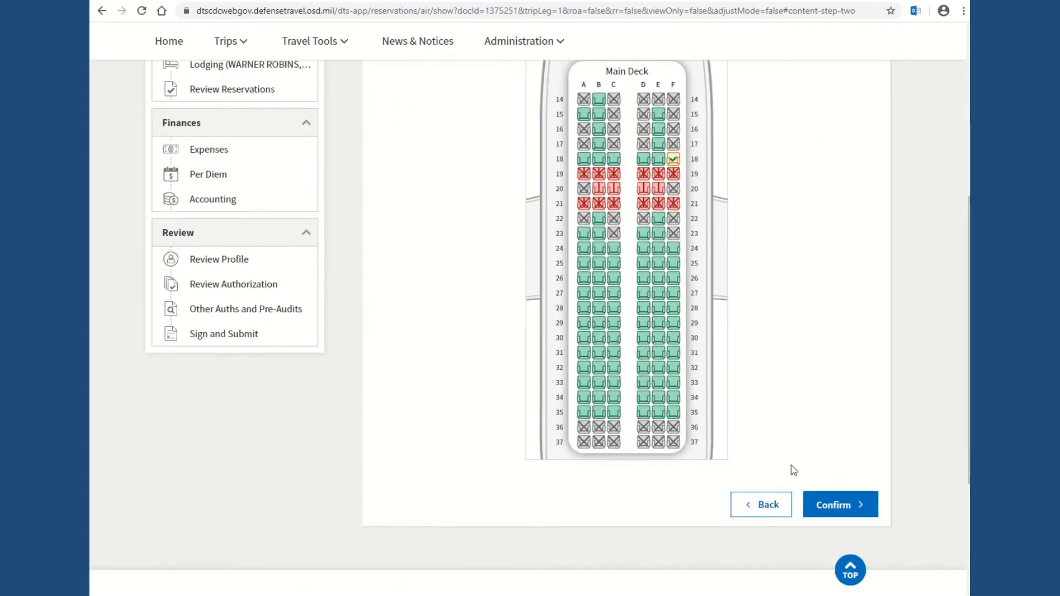
click(838, 510)
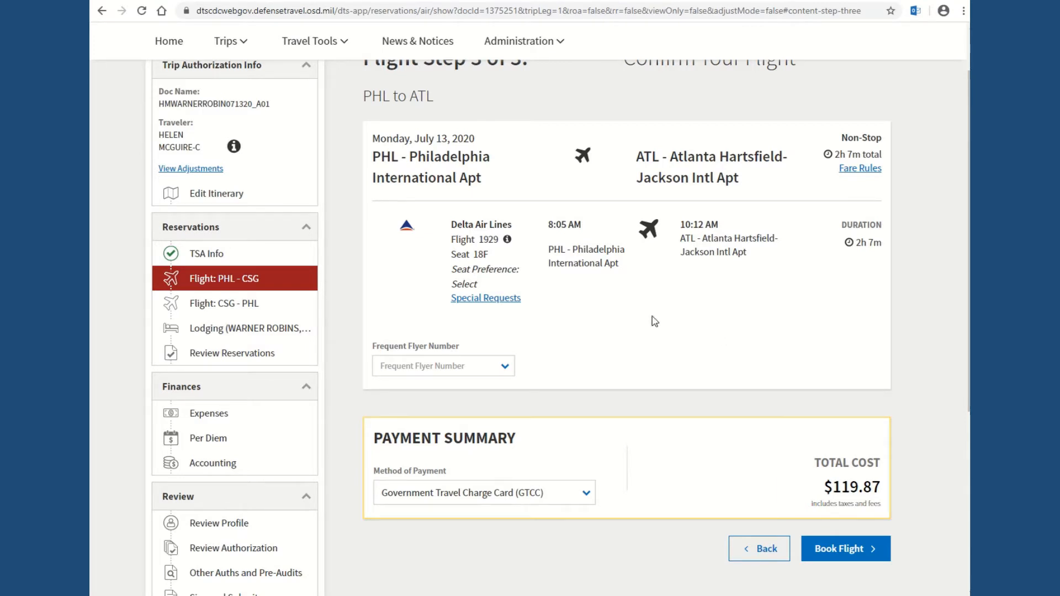
Step: Book the PHL–ATL flight at $119.87
scroll(655, 321, down, 1)
scroll(655, 322, down, 1)
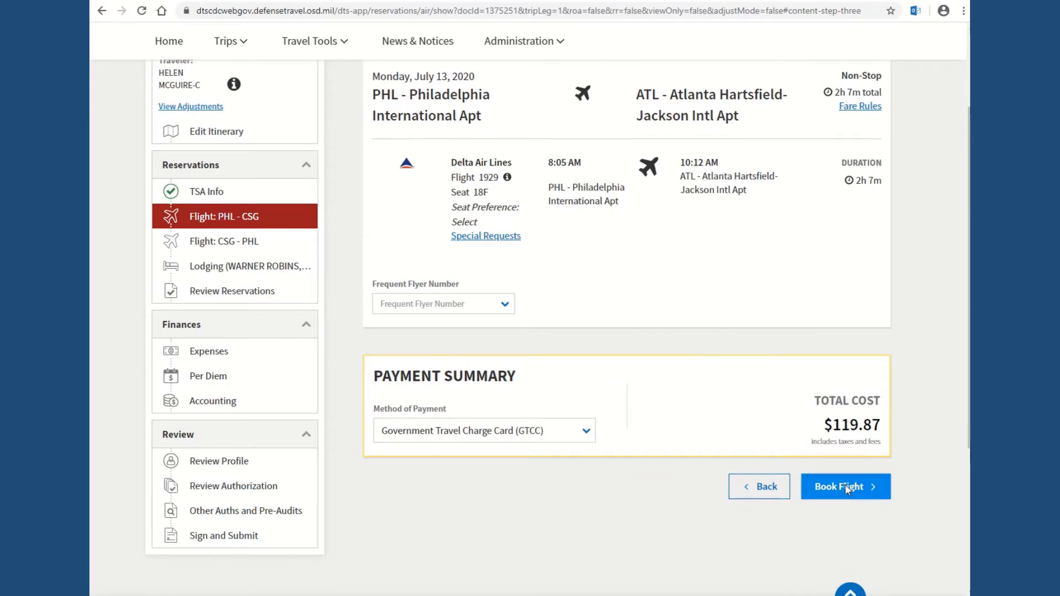
click(844, 488)
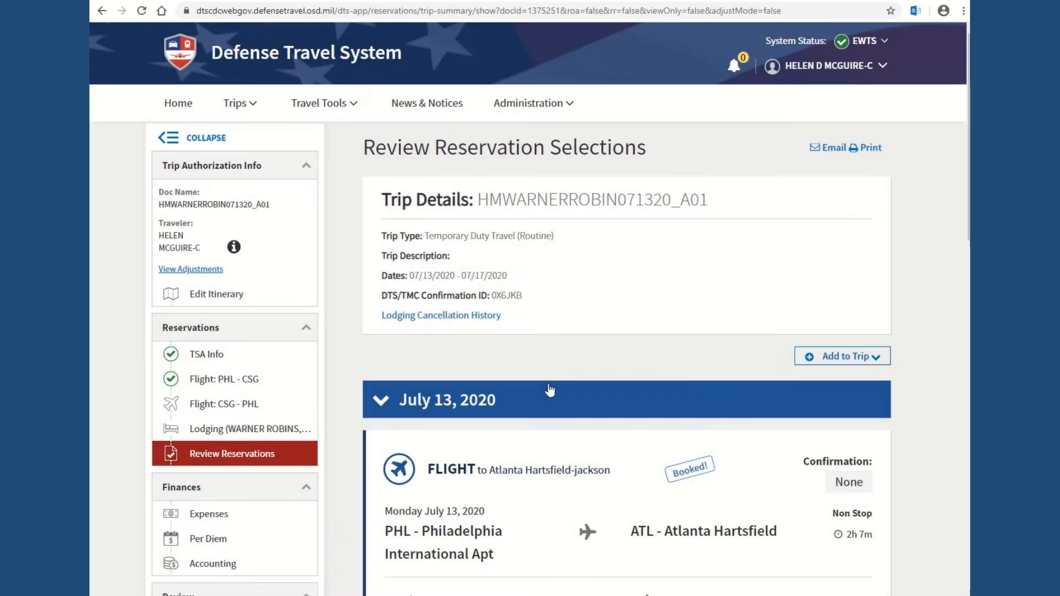
Step: Review the trip summary and start booking the July 17 return flight
scroll(565, 347, down, 2)
scroll(569, 348, down, 5)
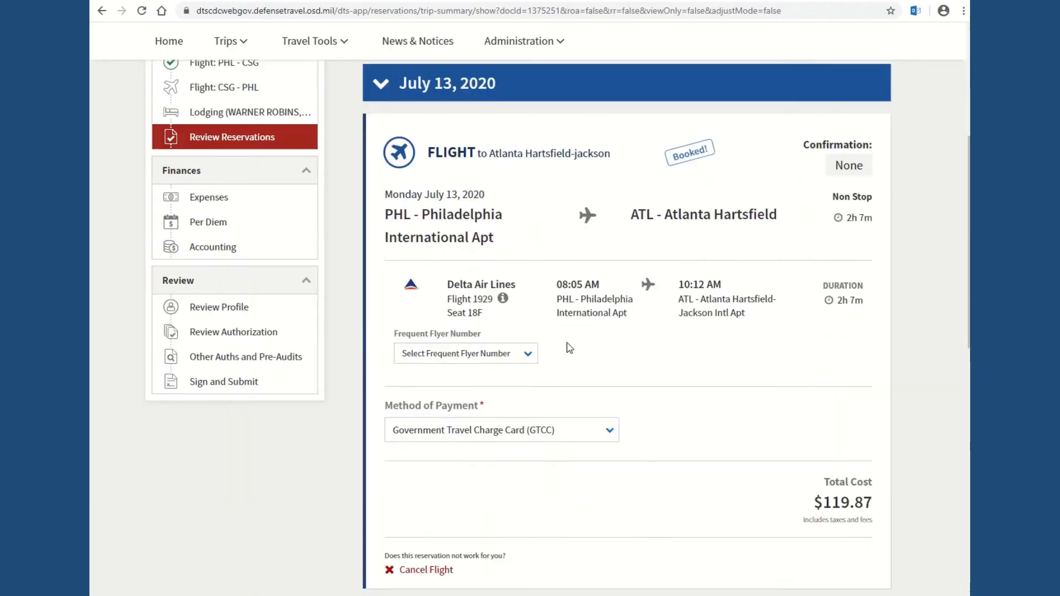
scroll(569, 348, down, 2)
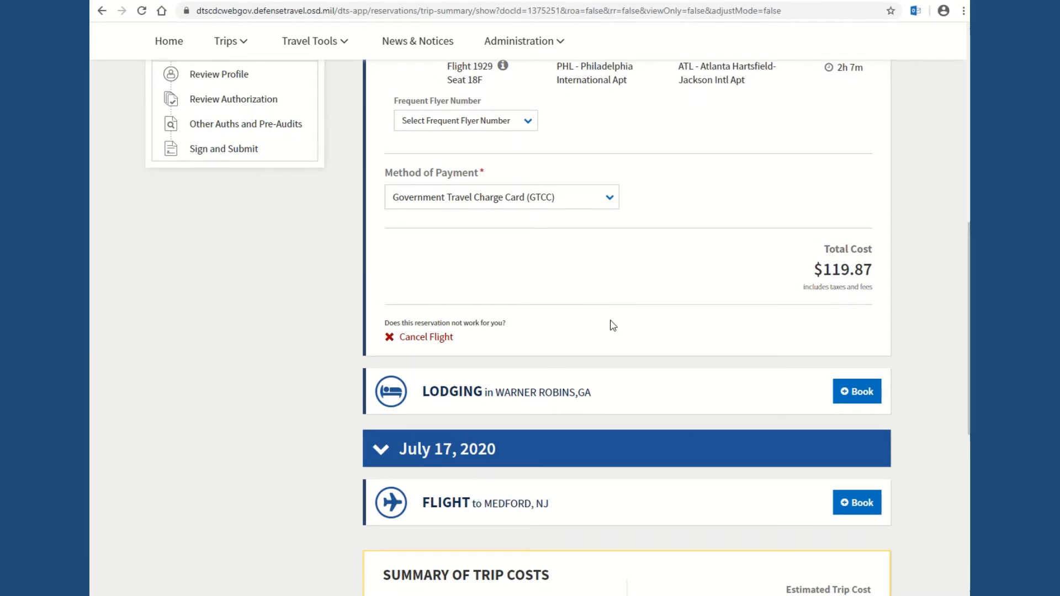
scroll(604, 316, up, 1)
scroll(604, 315, up, 2)
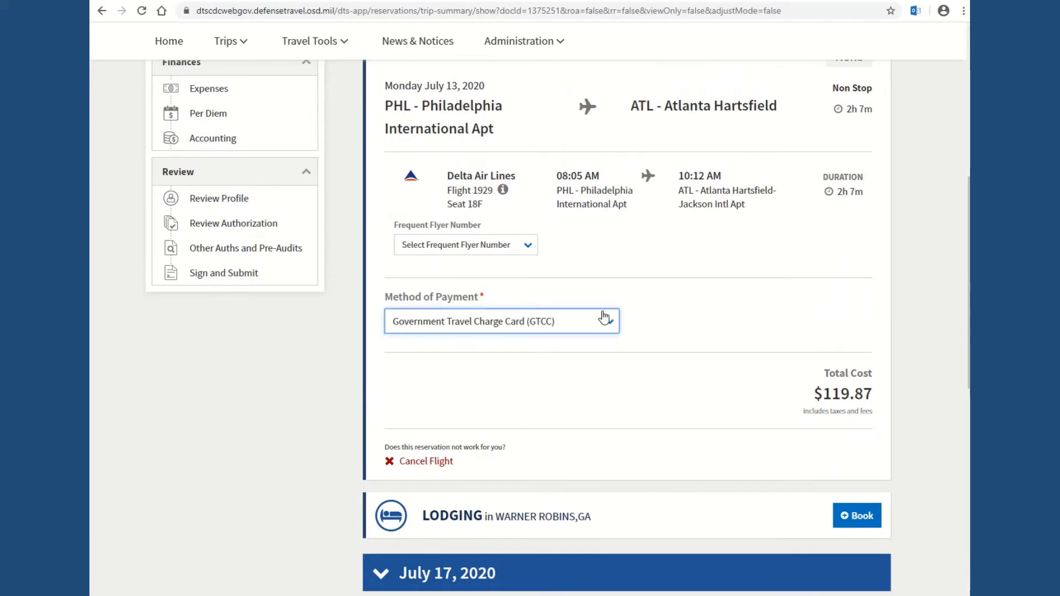
scroll(605, 316, down, 3)
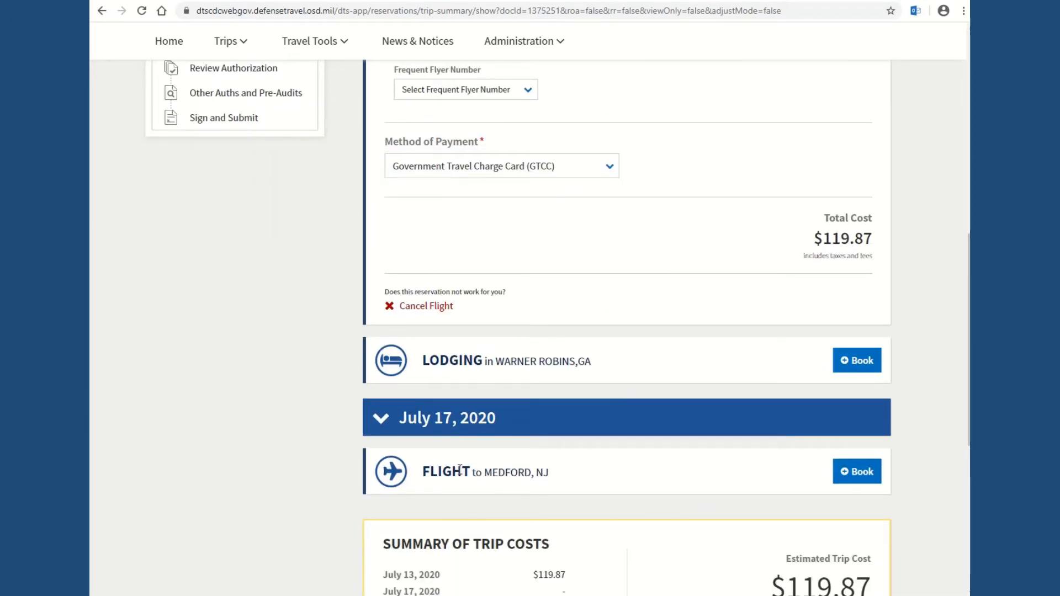
click(854, 471)
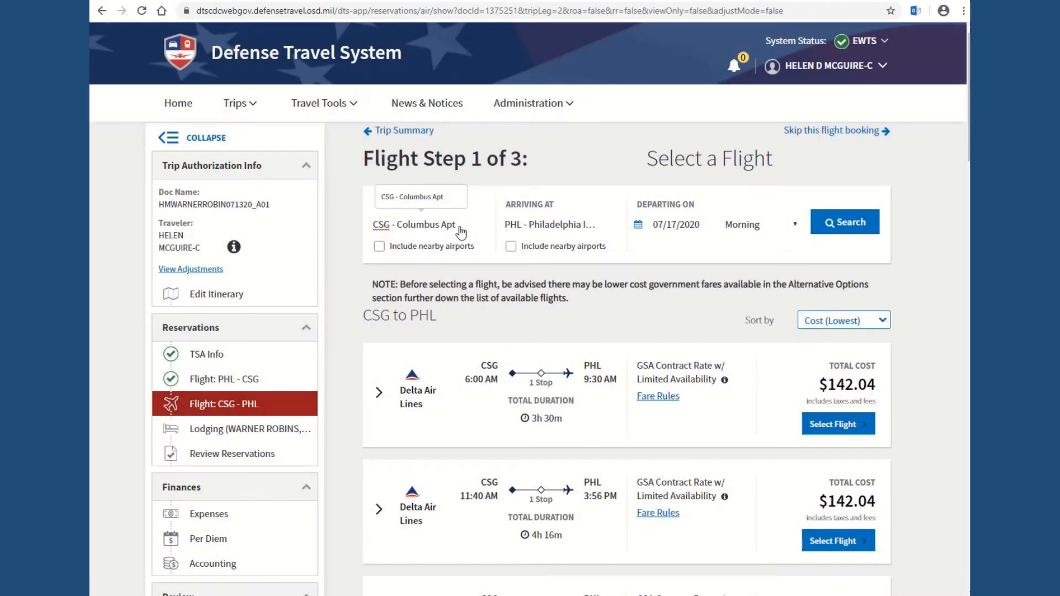
Step: Change the return departure airport to ATL - Atlanta, GA
drag(457, 226, 351, 229)
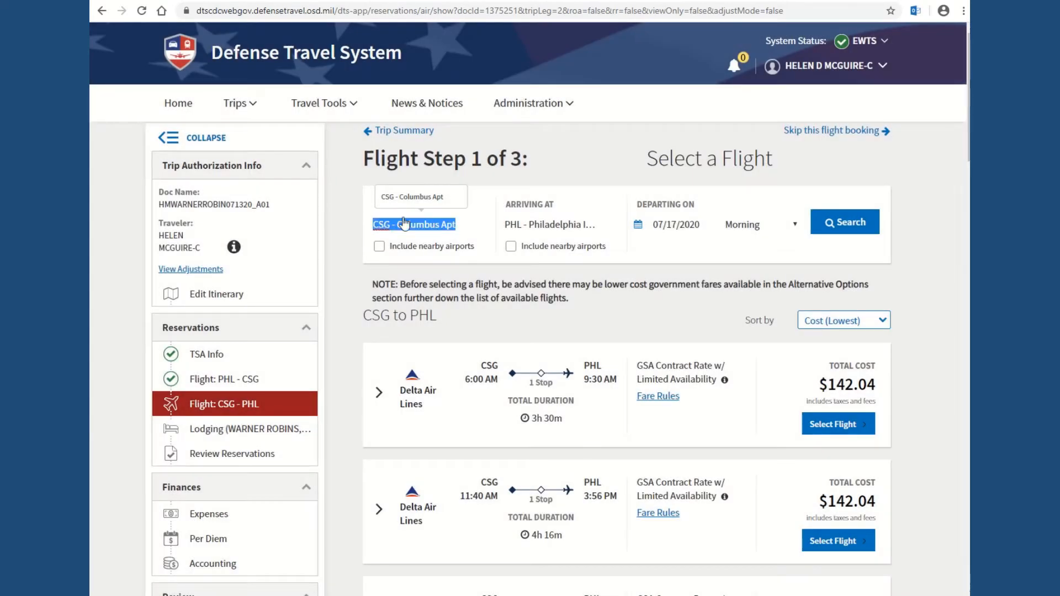
key(ctrl+a)
text(ATL)
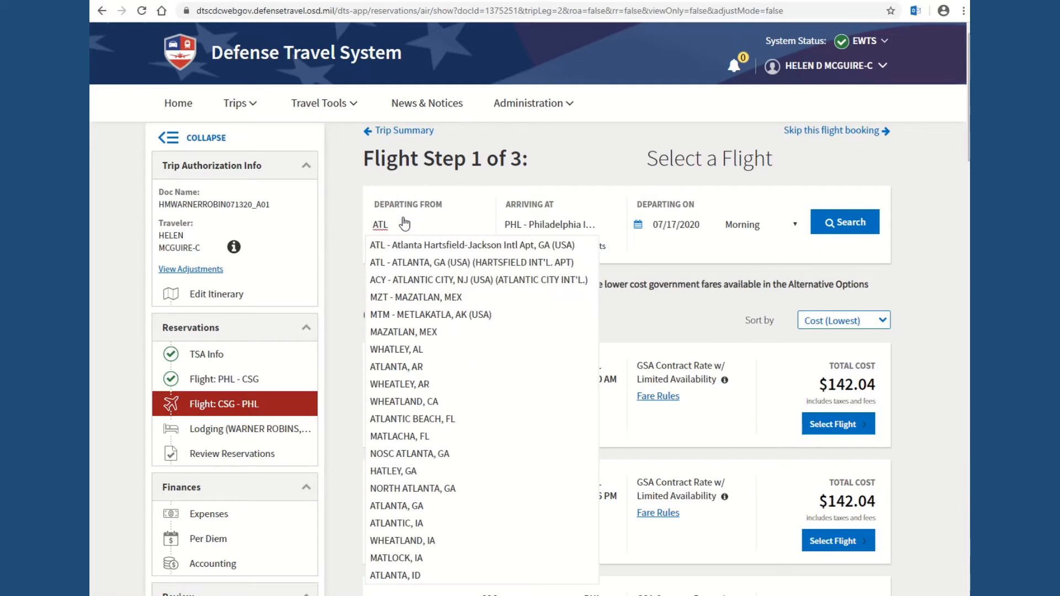
click(450, 265)
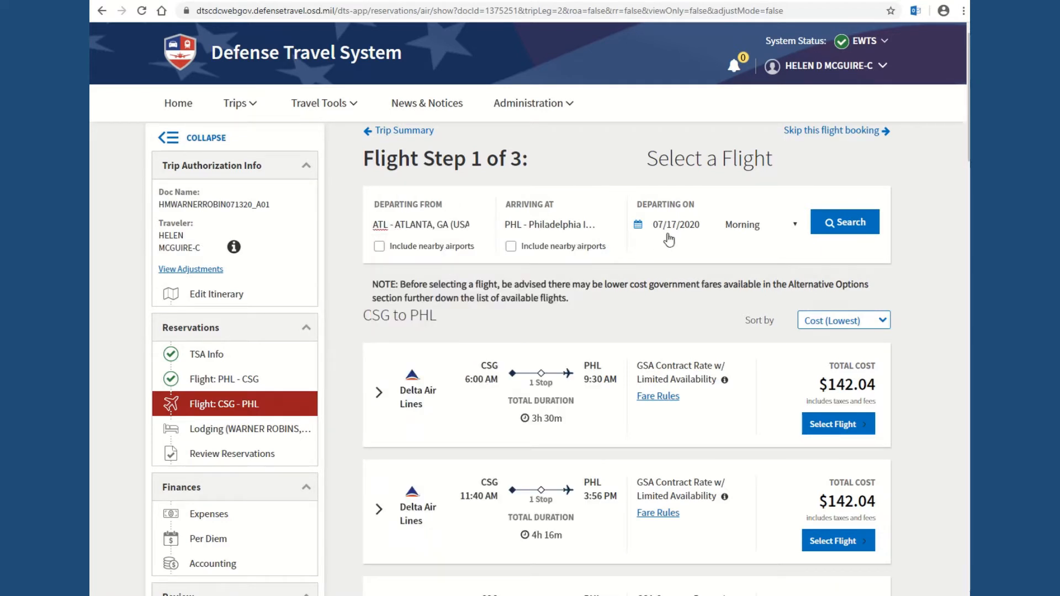
Step: Search ATL–PHL flights and choose the 9:10 AM non-stop Delta flight
click(845, 222)
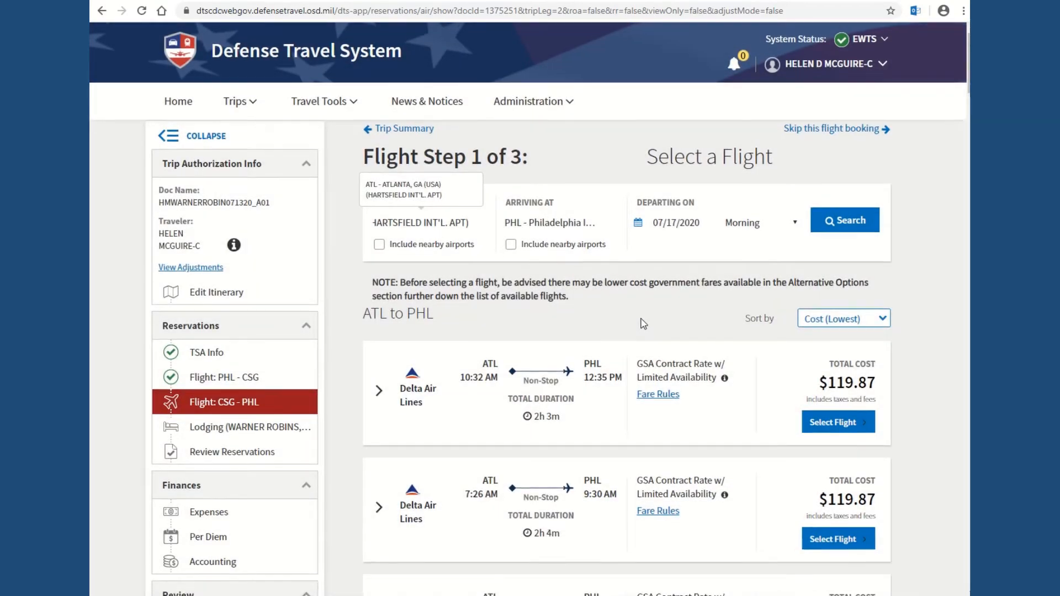
scroll(643, 323, down, 3)
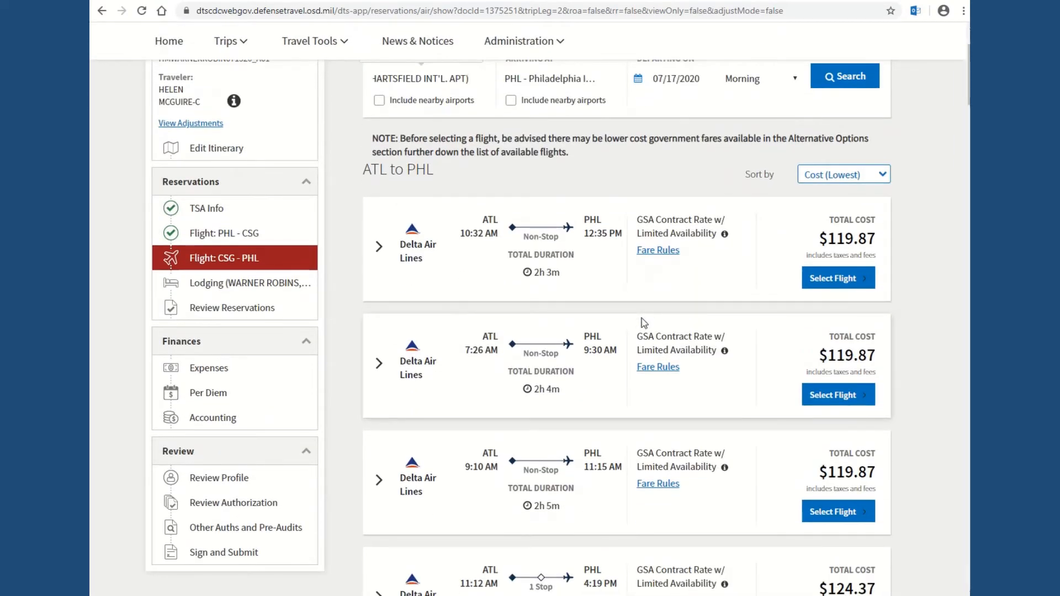
scroll(644, 323, down, 4)
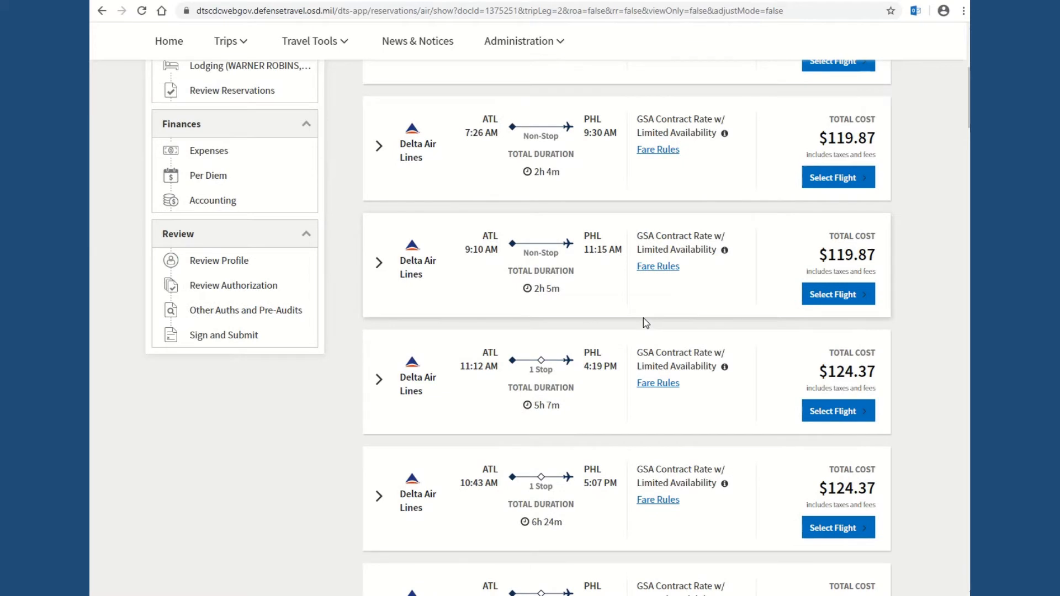
scroll(646, 323, down, 1)
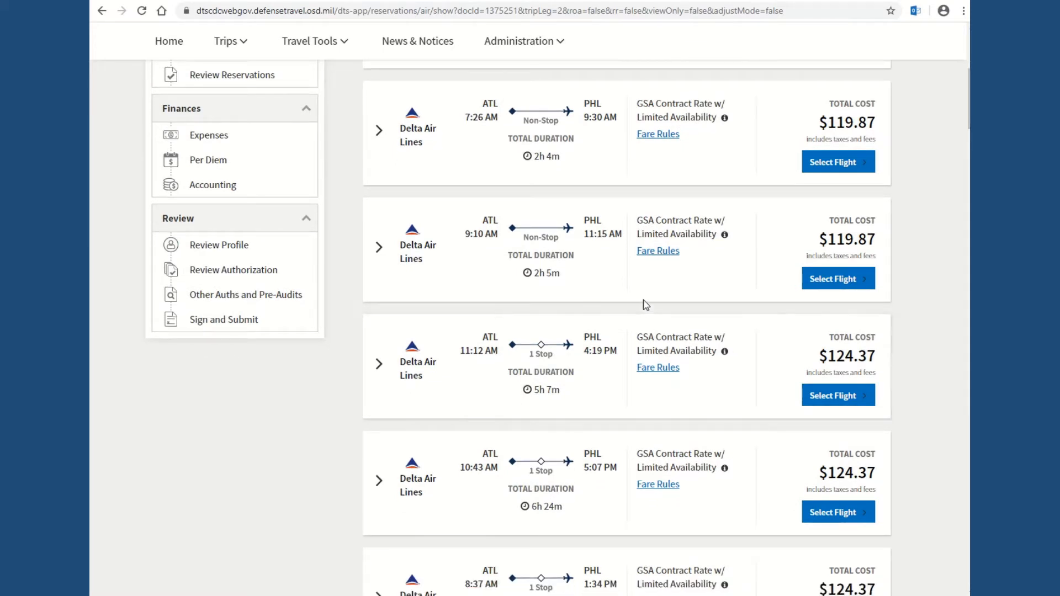
scroll(643, 298, up, 1)
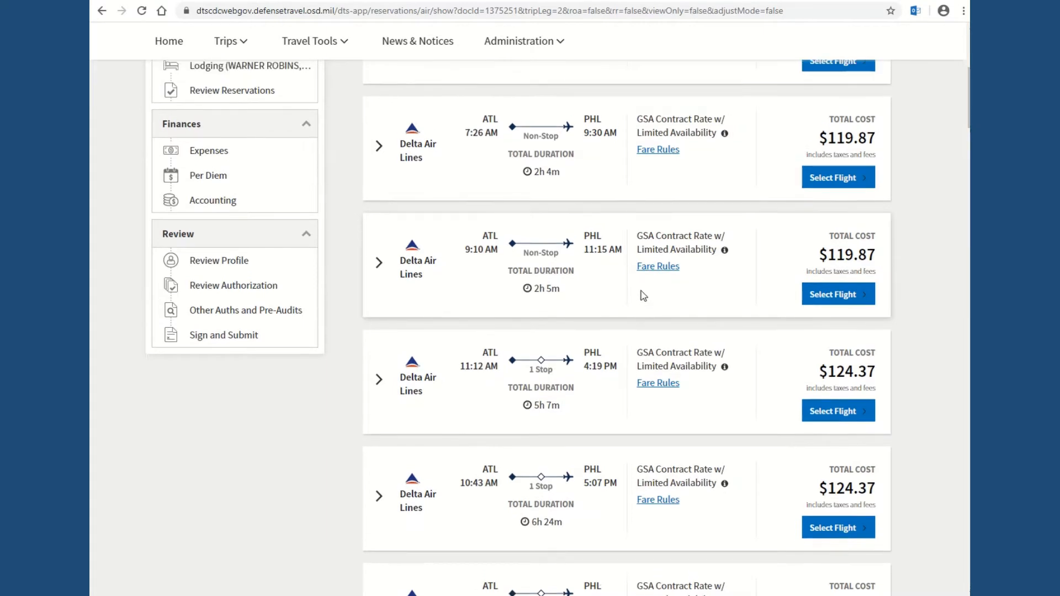
click(840, 301)
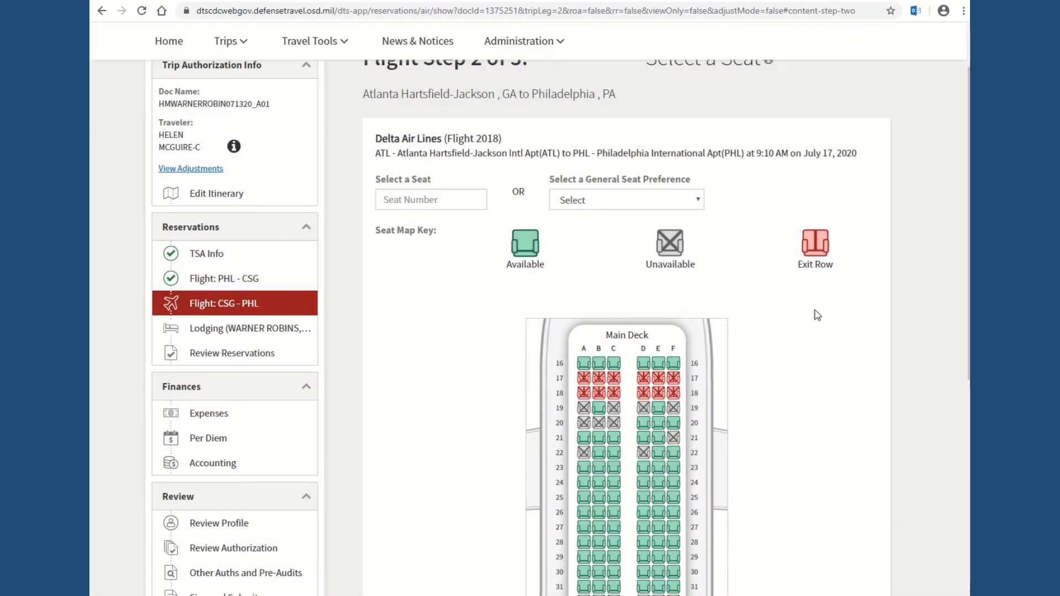
Step: Assign seat 16F and book the $119.87 ATL–PHL return on the GTCC
scroll(820, 320, up, 1)
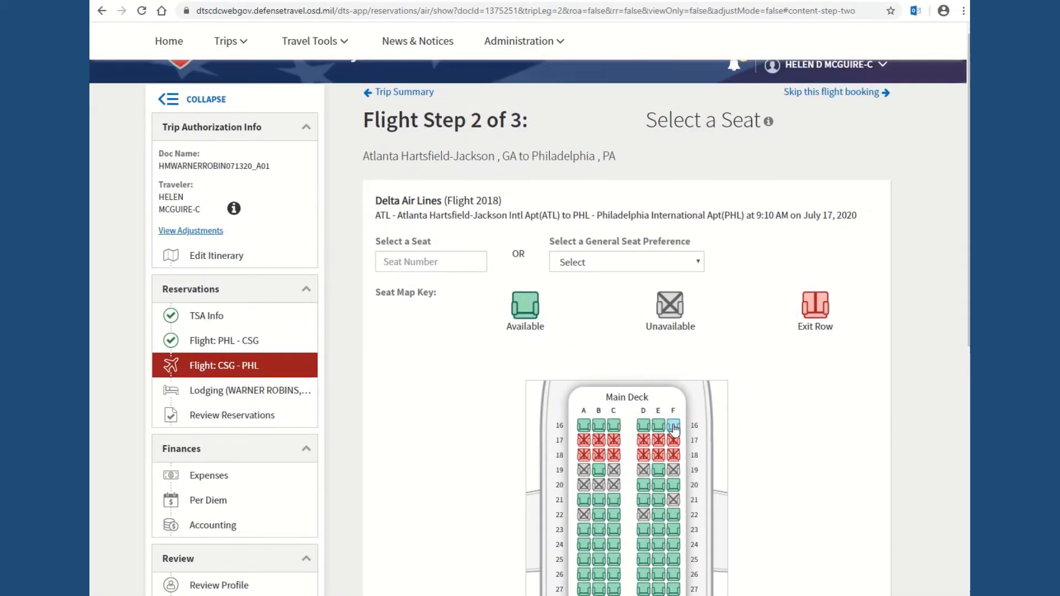
click(674, 426)
scroll(780, 426, down, 3)
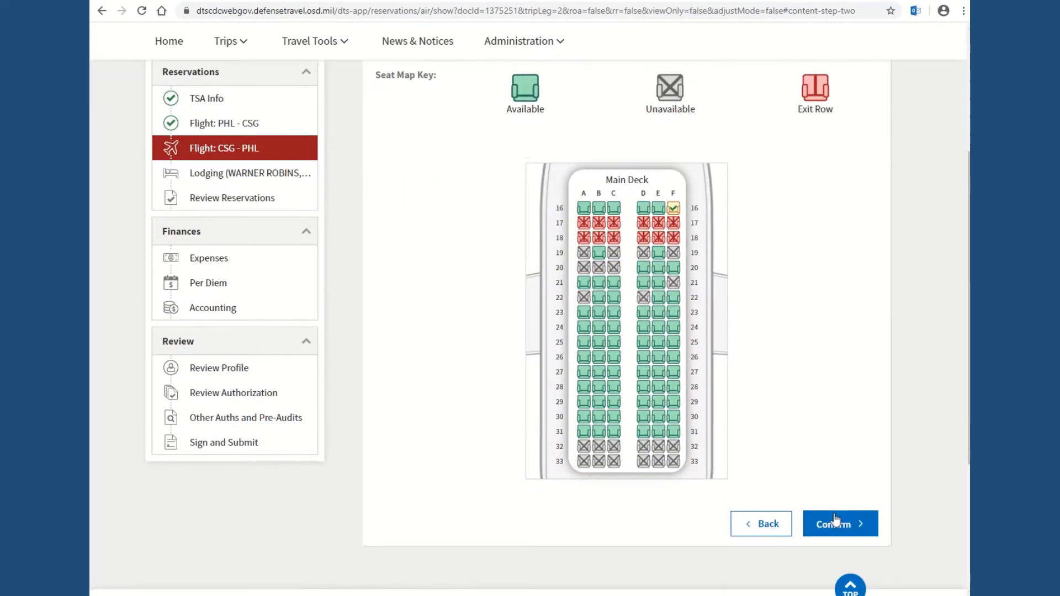
click(832, 524)
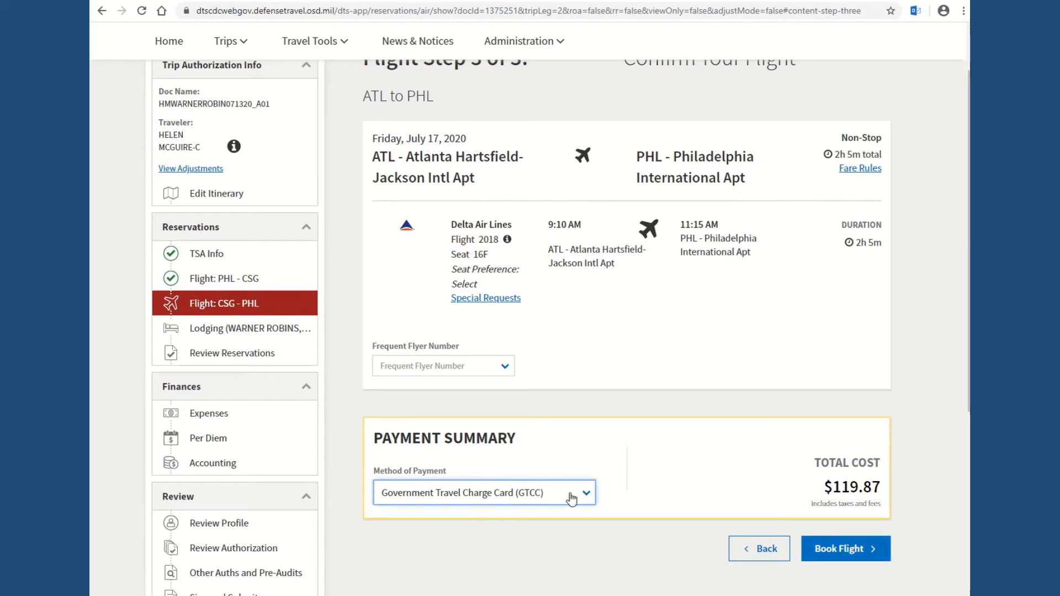
click(849, 550)
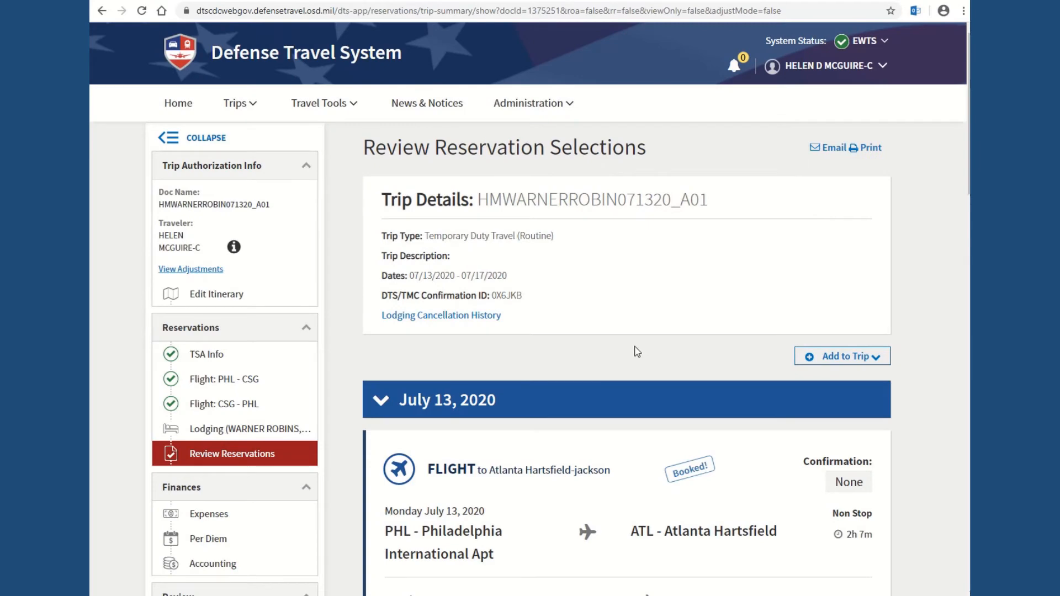
Step: Start booking lodging in Warner Robins, GA for 07/13–07/17/2020
scroll(629, 341, down, 4)
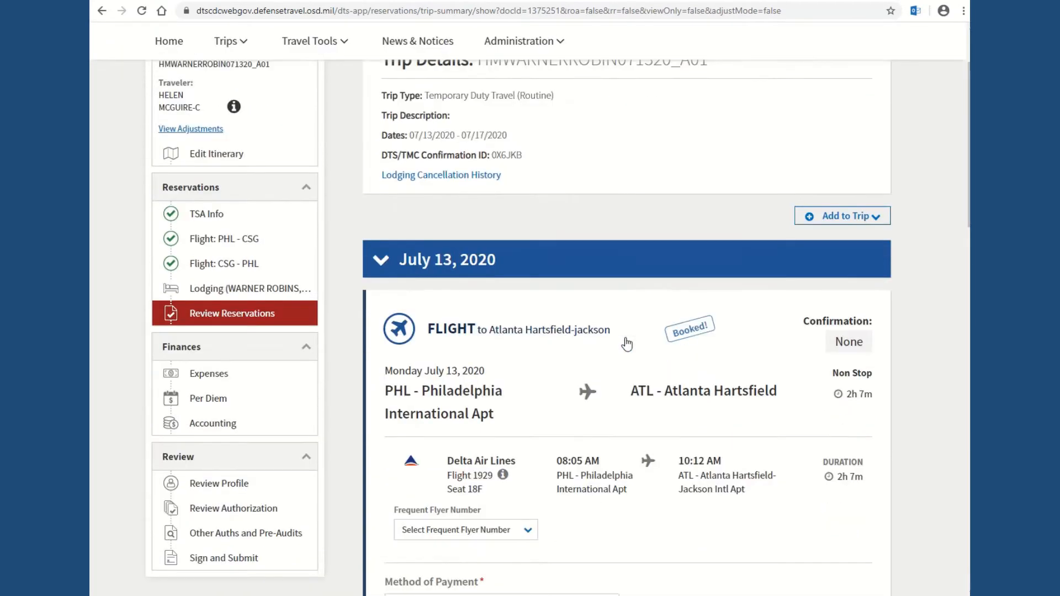
scroll(627, 344, down, 7)
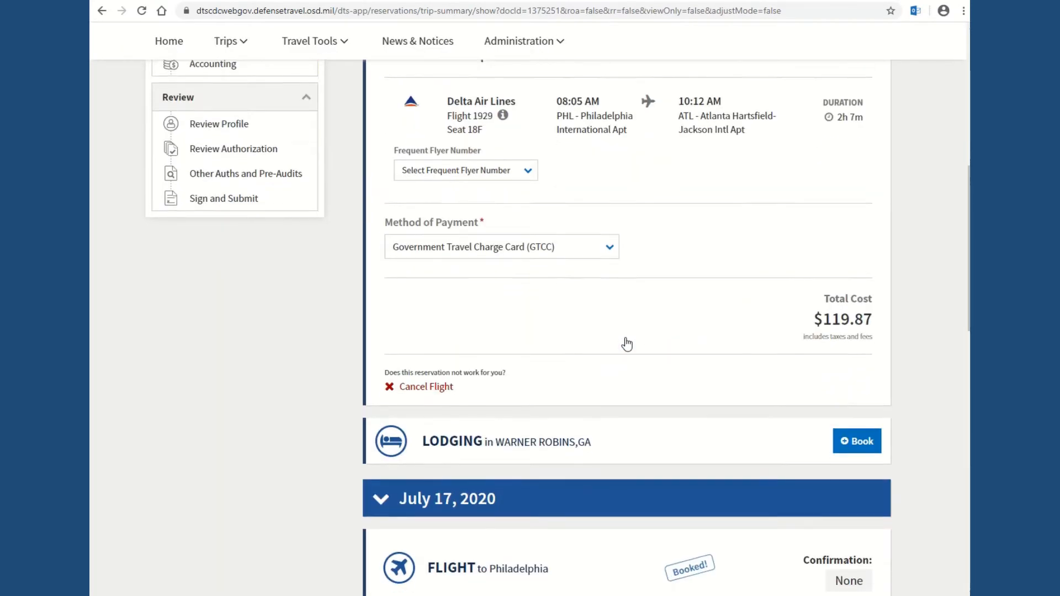
click(857, 361)
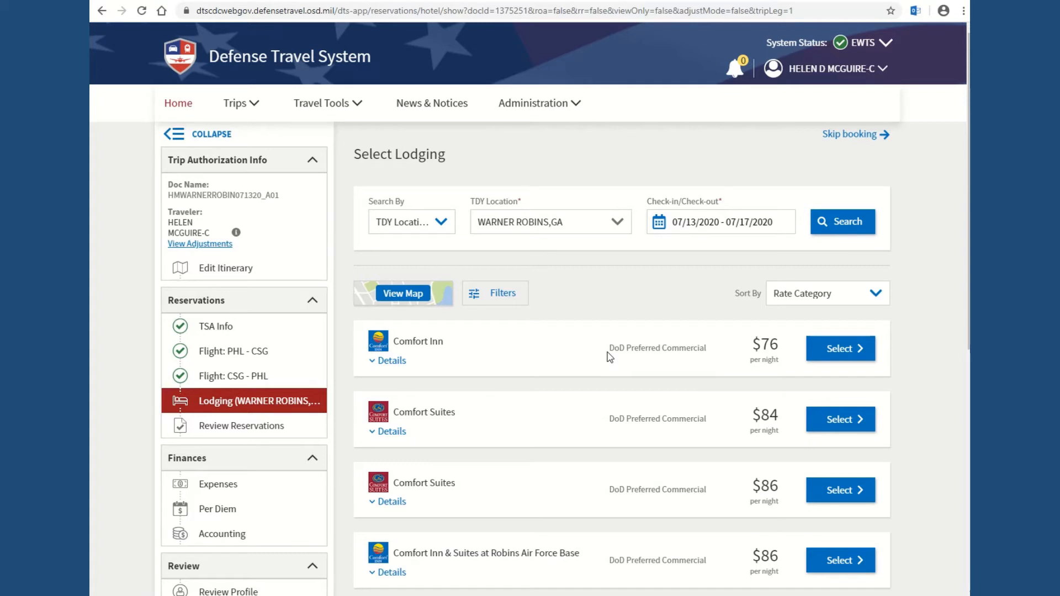
Step: Compare the Warner Robins hotels in map and list views, finishing on the map
click(407, 295)
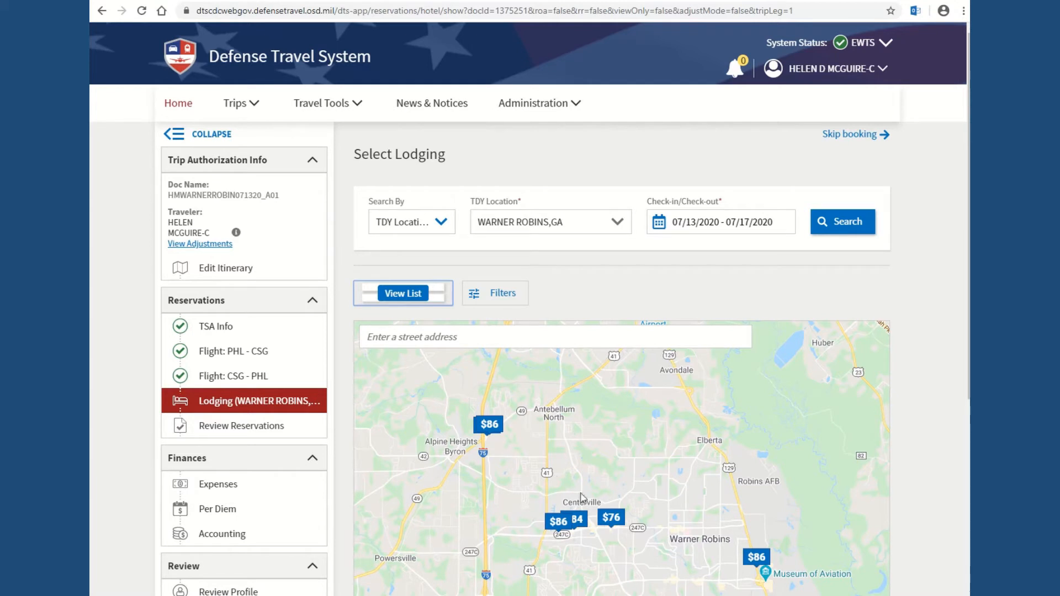
click(404, 294)
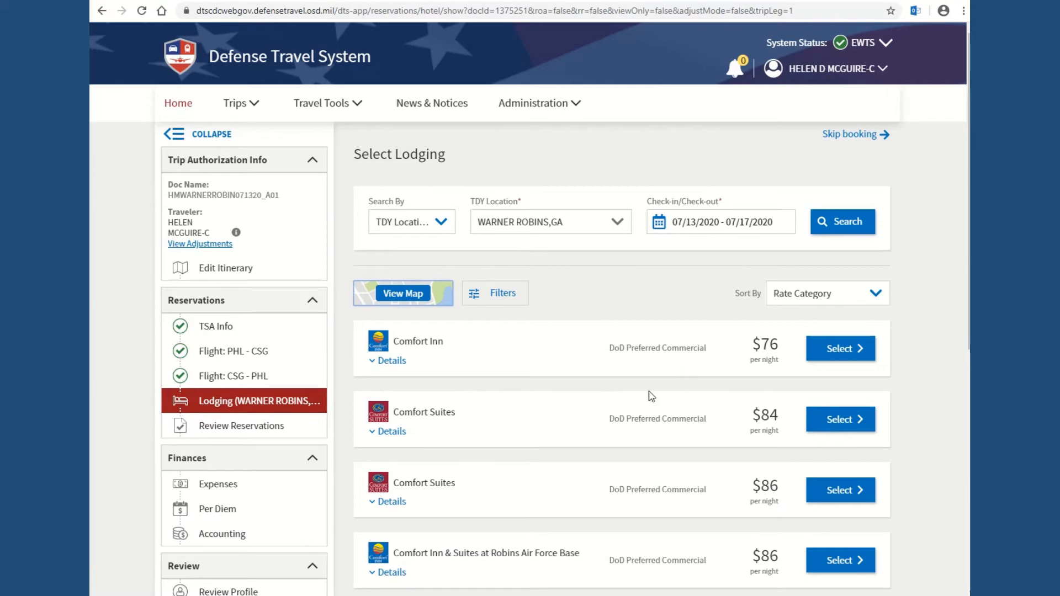
scroll(640, 391, down, 6)
scroll(633, 378, up, 3)
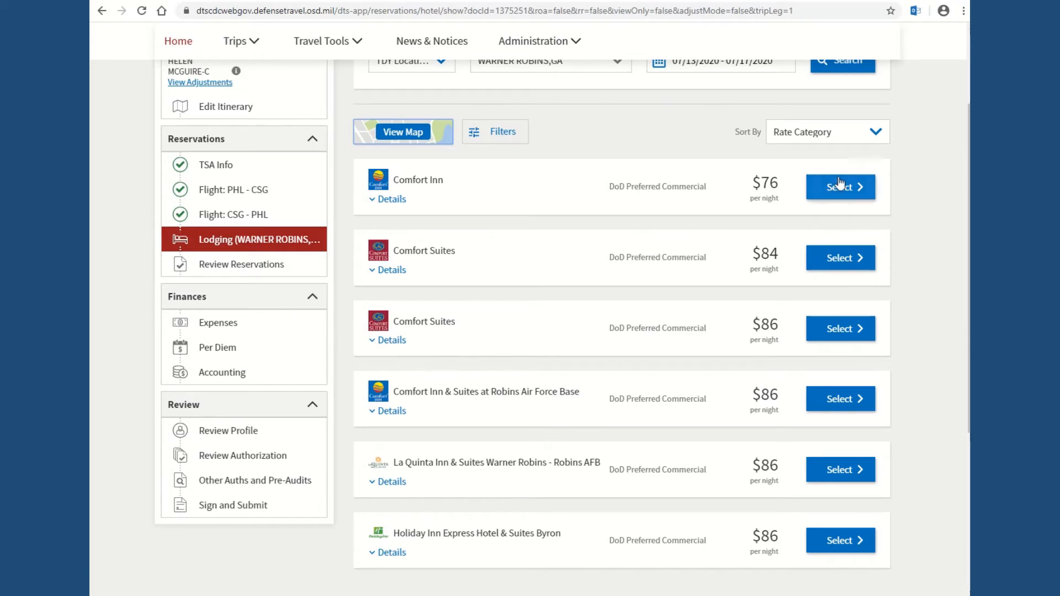
click(405, 136)
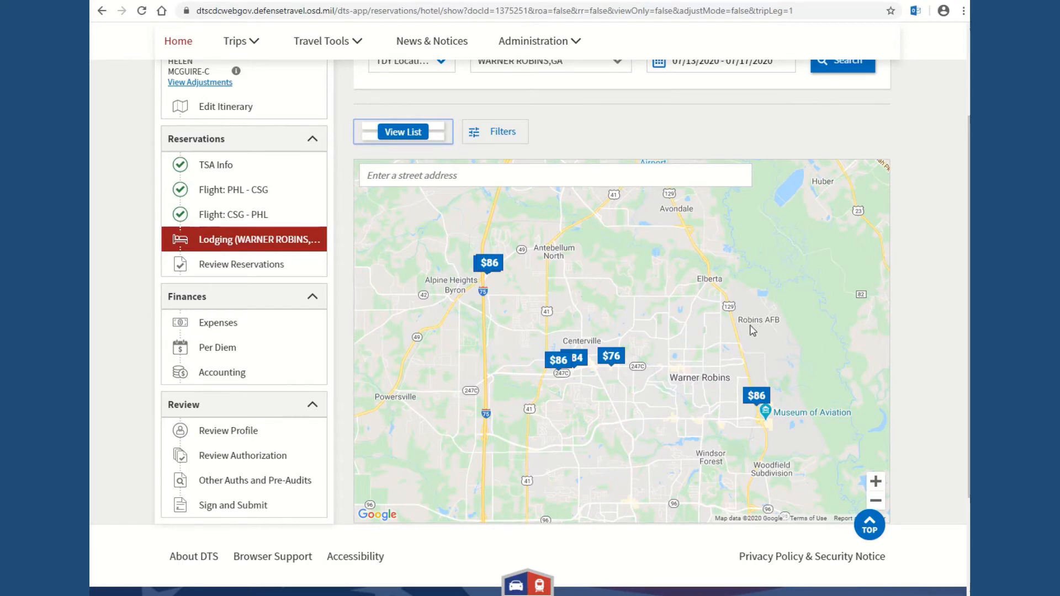
Step: Select the $86 Comfort Inn & Suites at Robins Air Force Base and its first 1 King Bed room
click(756, 397)
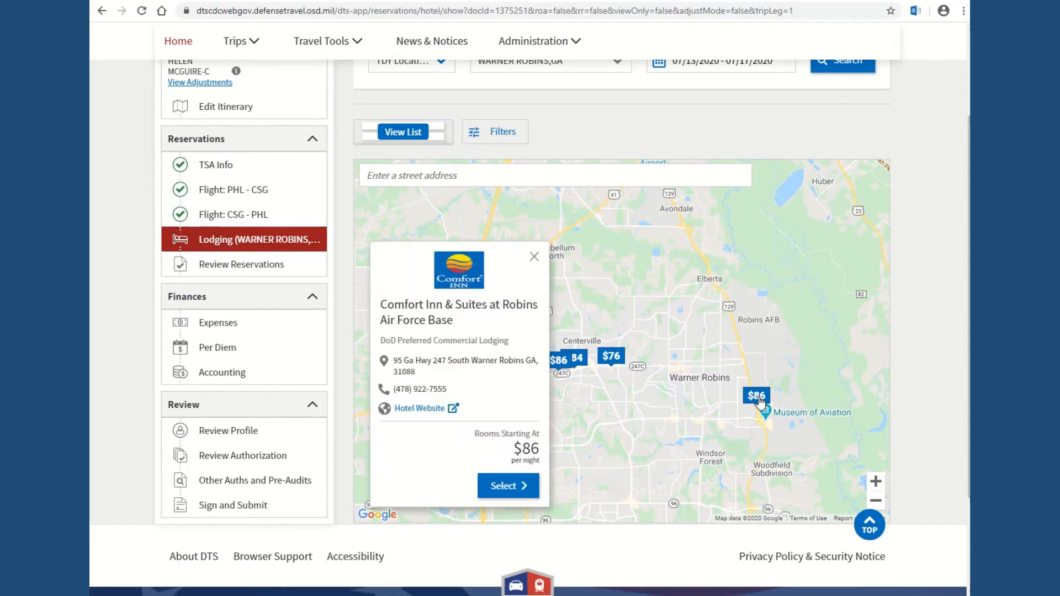
click(500, 489)
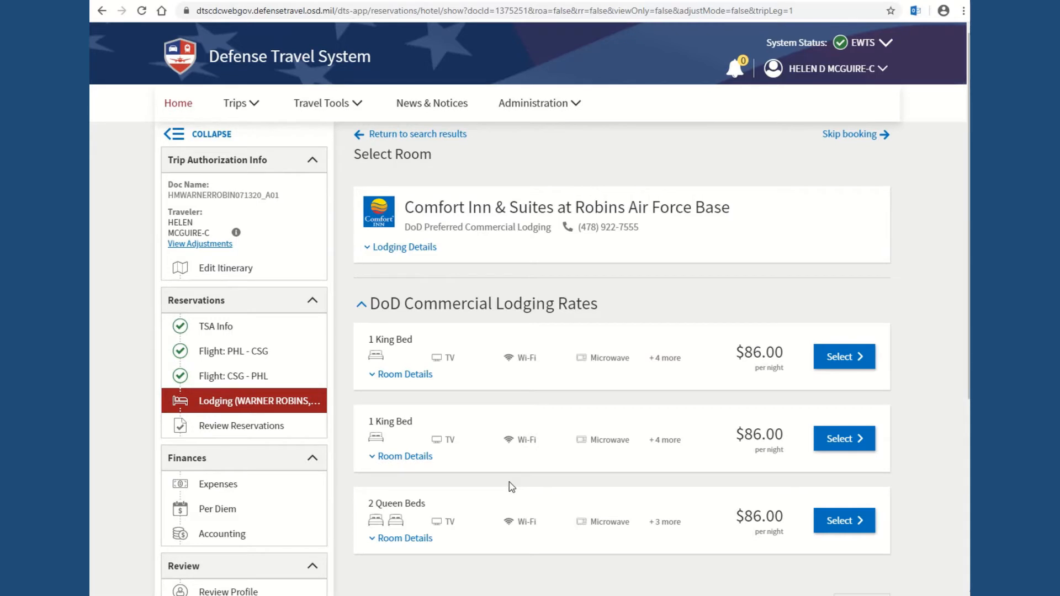
click(850, 360)
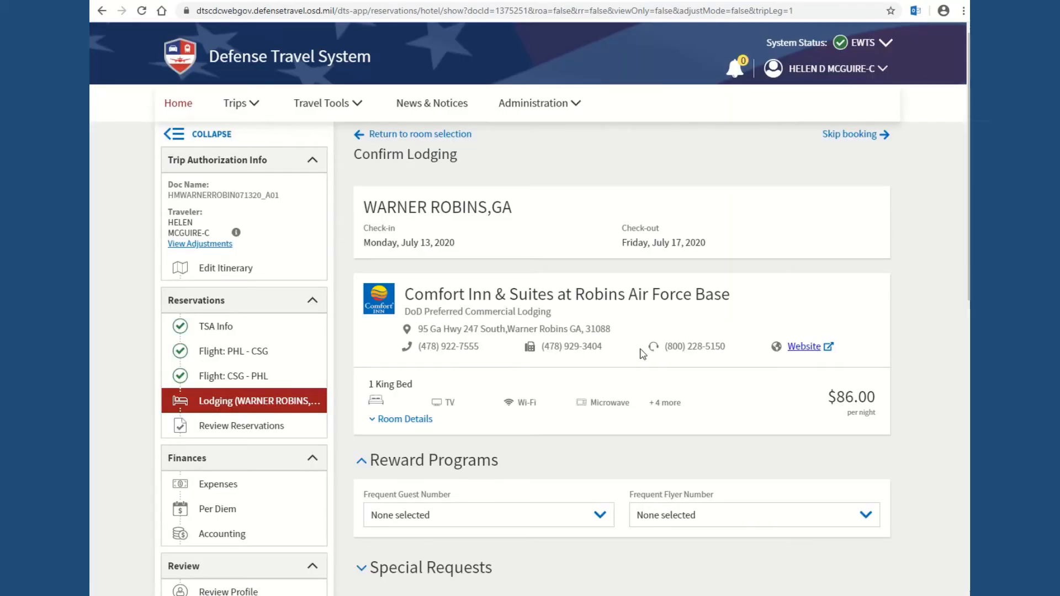
Step: Book the Comfort Inn & Suites stay at $344.00 for 4 nights
scroll(642, 354, down, 1)
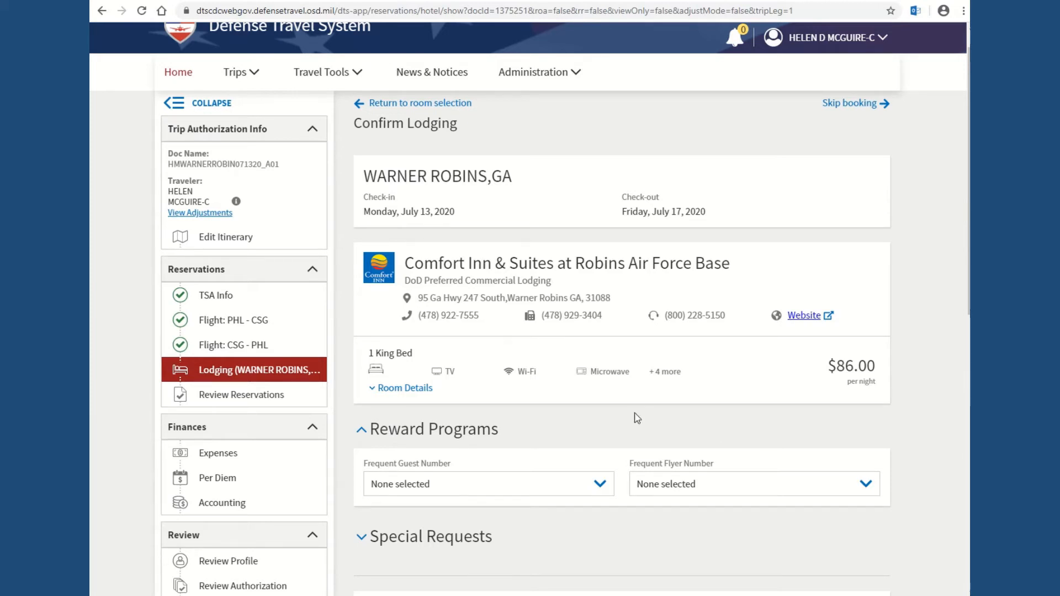
scroll(635, 417, down, 4)
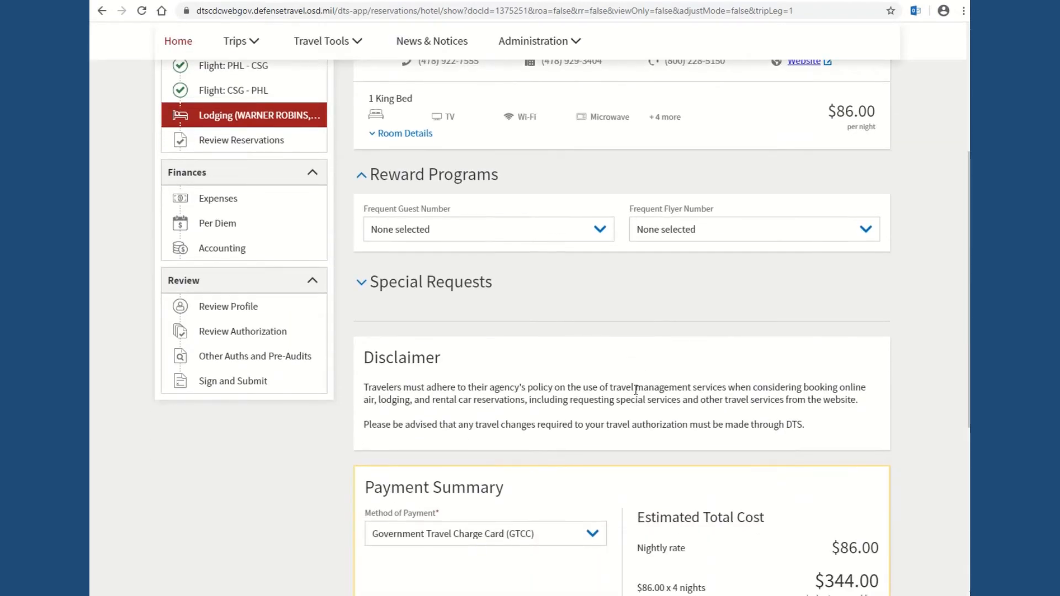
scroll(743, 309, down, 4)
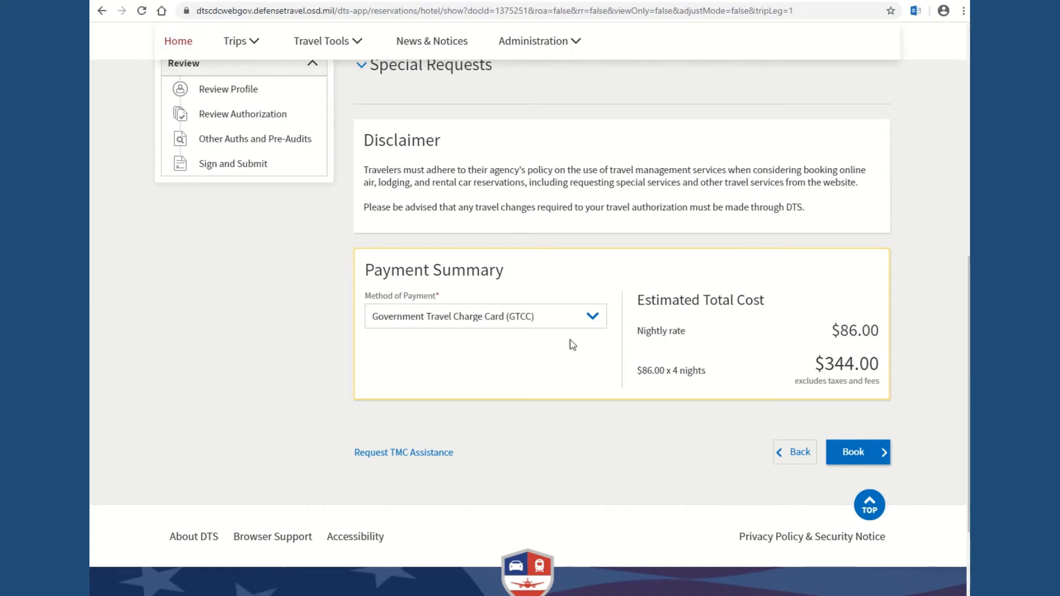
click(848, 450)
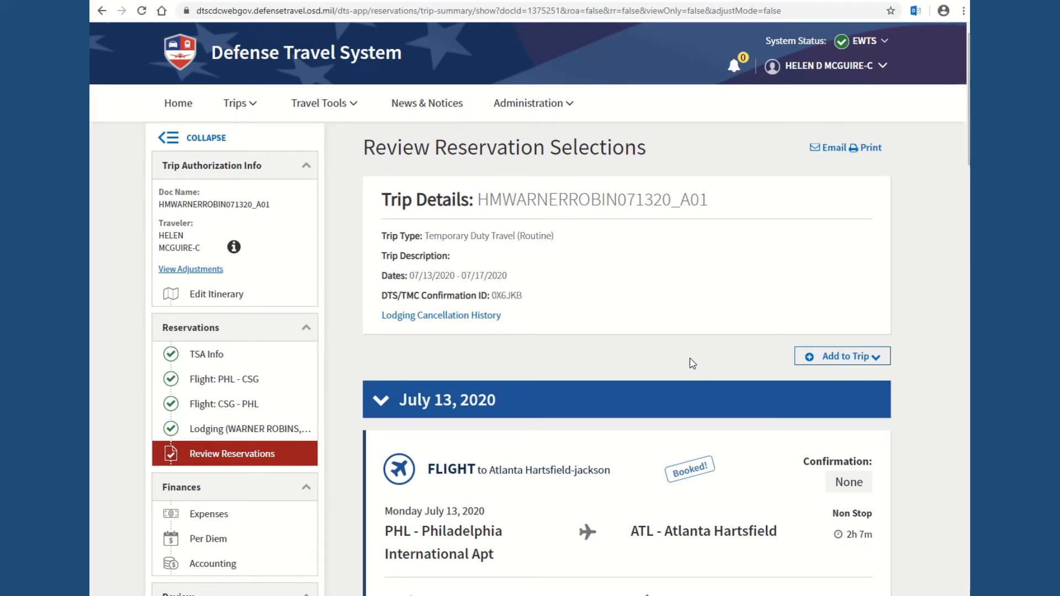
Step: Add a new rental car to the trip, picking up 07/13/2020 and dropping off 07/17/2020
scroll(692, 365, down, 1)
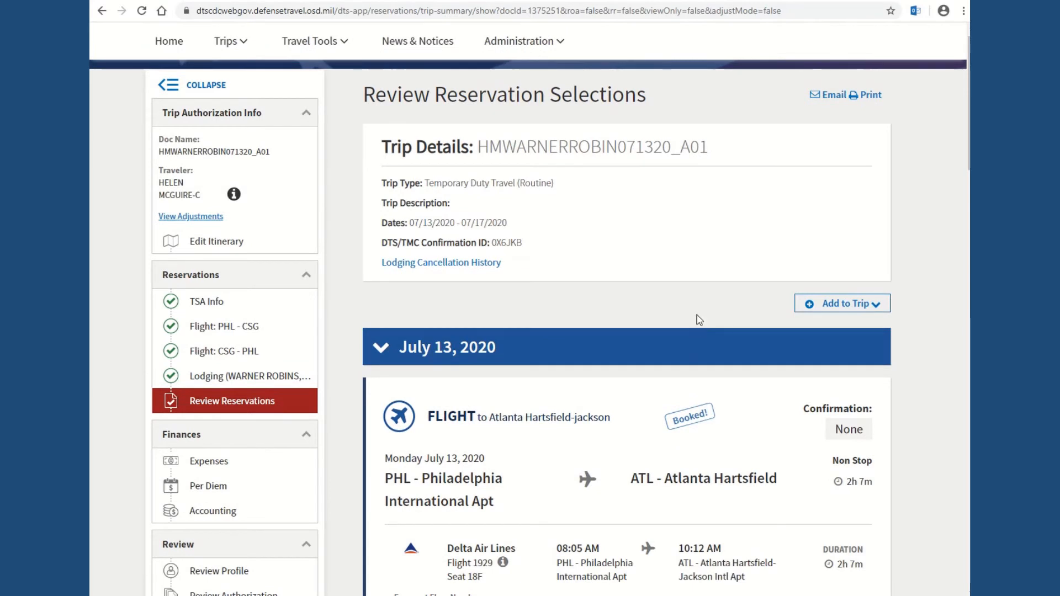
scroll(700, 322, down, 1)
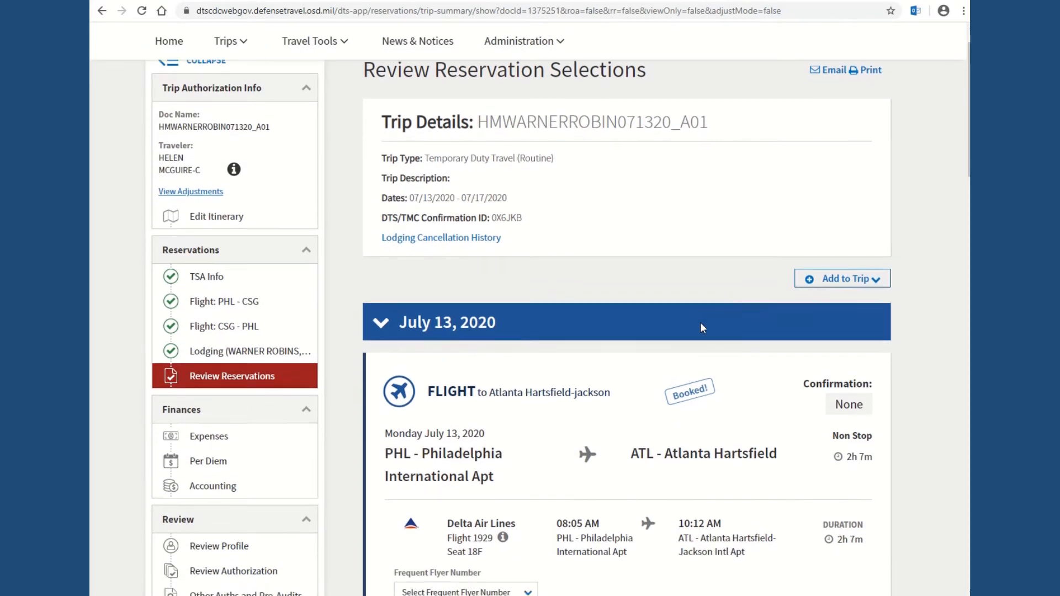
scroll(700, 323, down, 1)
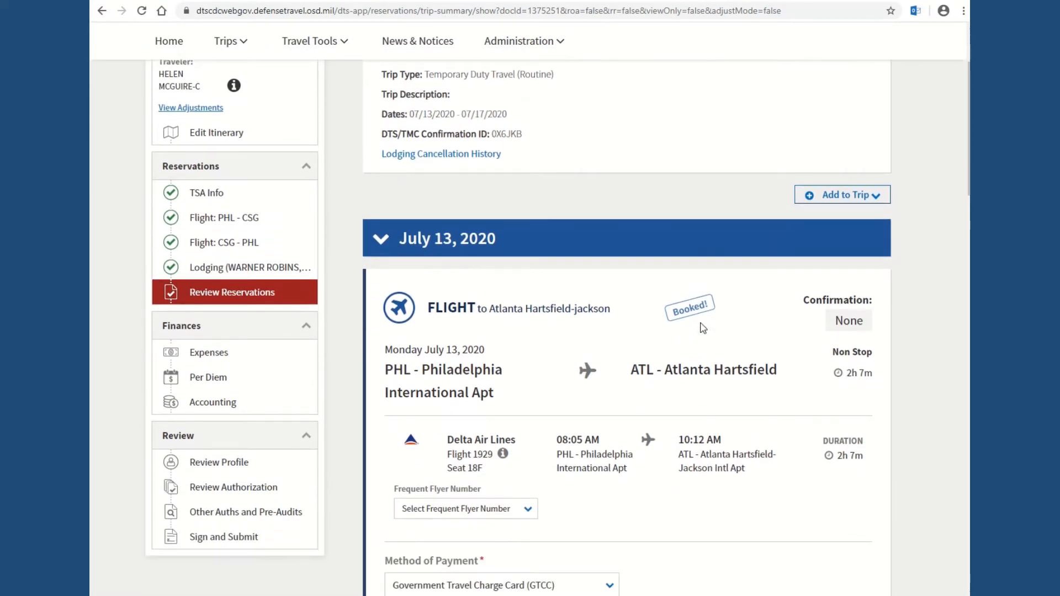
click(881, 199)
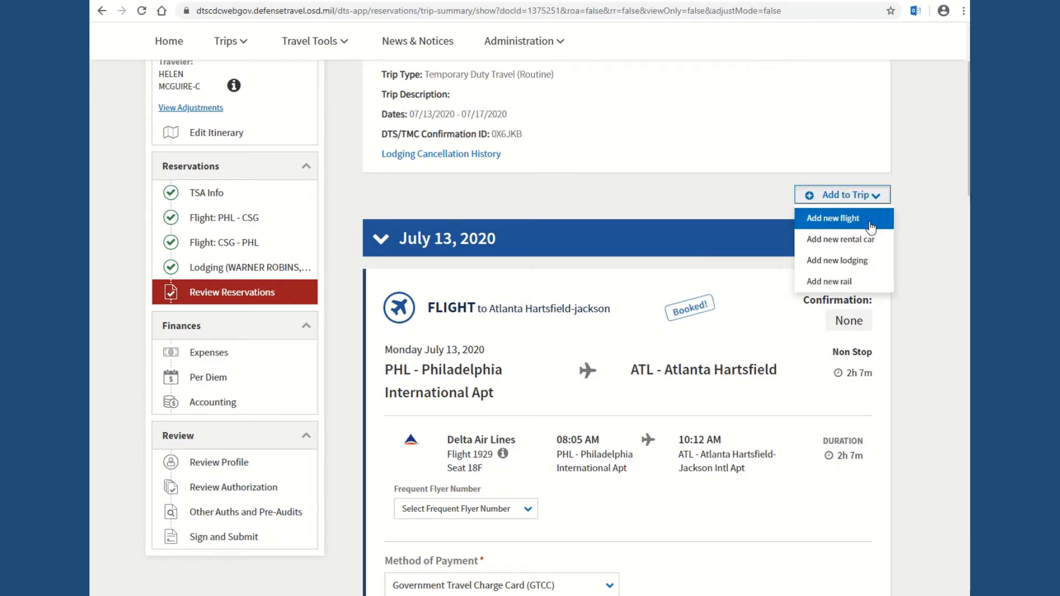
click(856, 241)
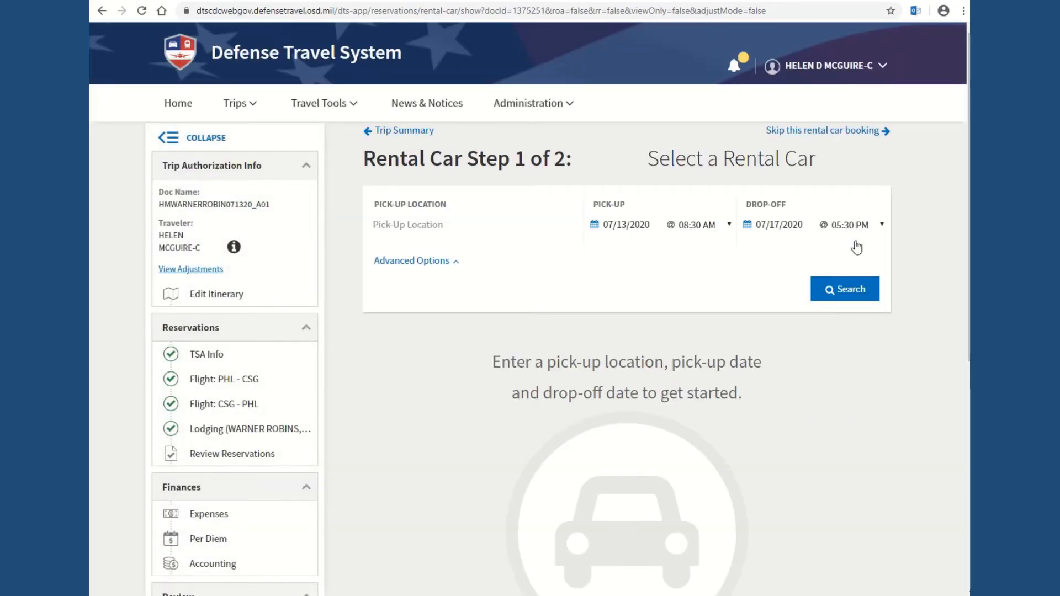
Step: Search rental cars at Atlanta Hartsfield-Jackson (ATL) and review results from Dollar $268.06 to Hertz $282.23
click(412, 227)
text(ATL)
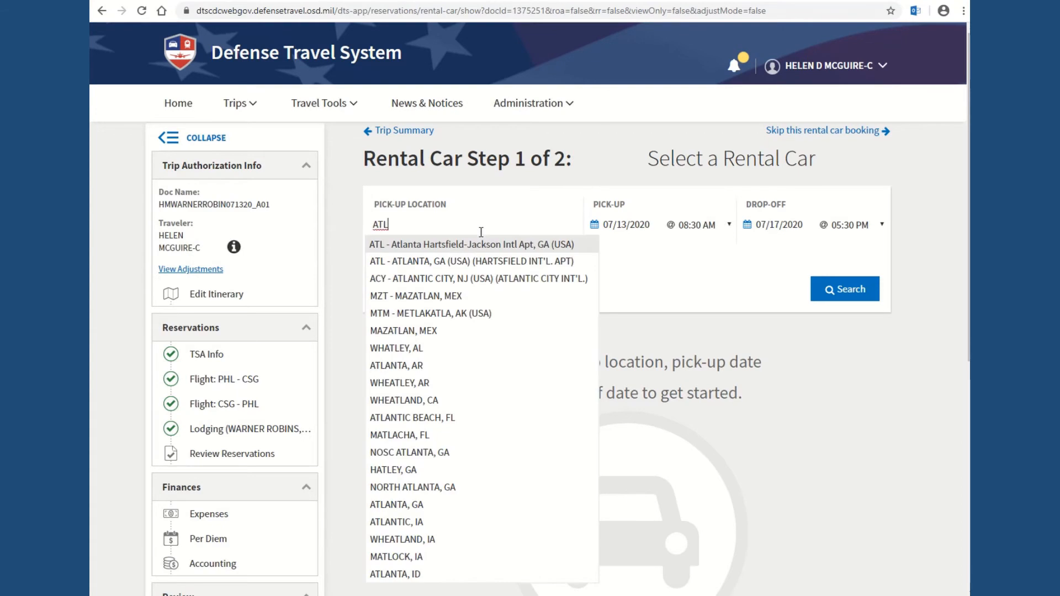
click(488, 263)
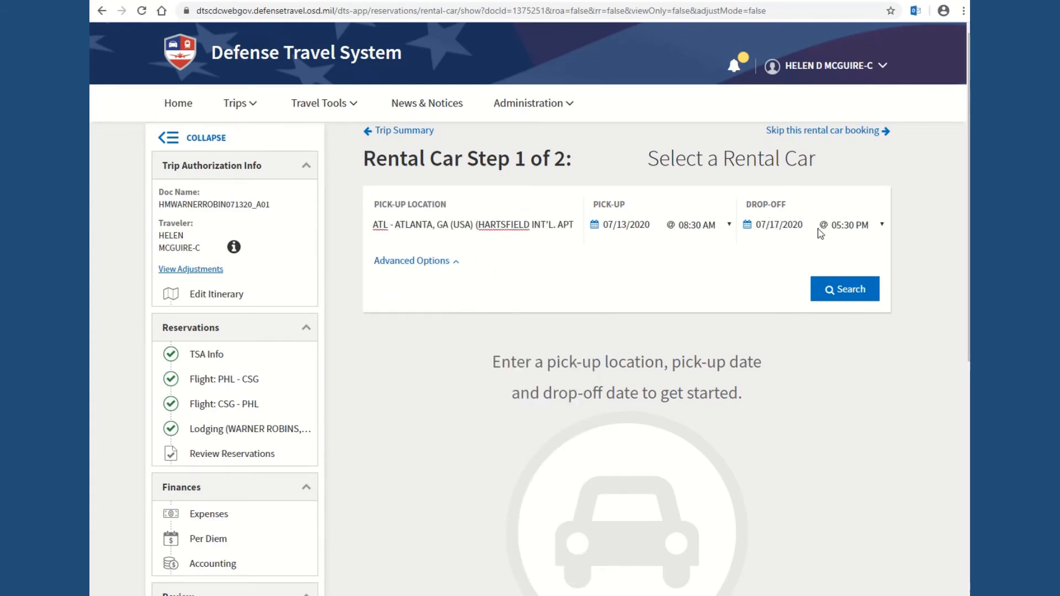
click(847, 288)
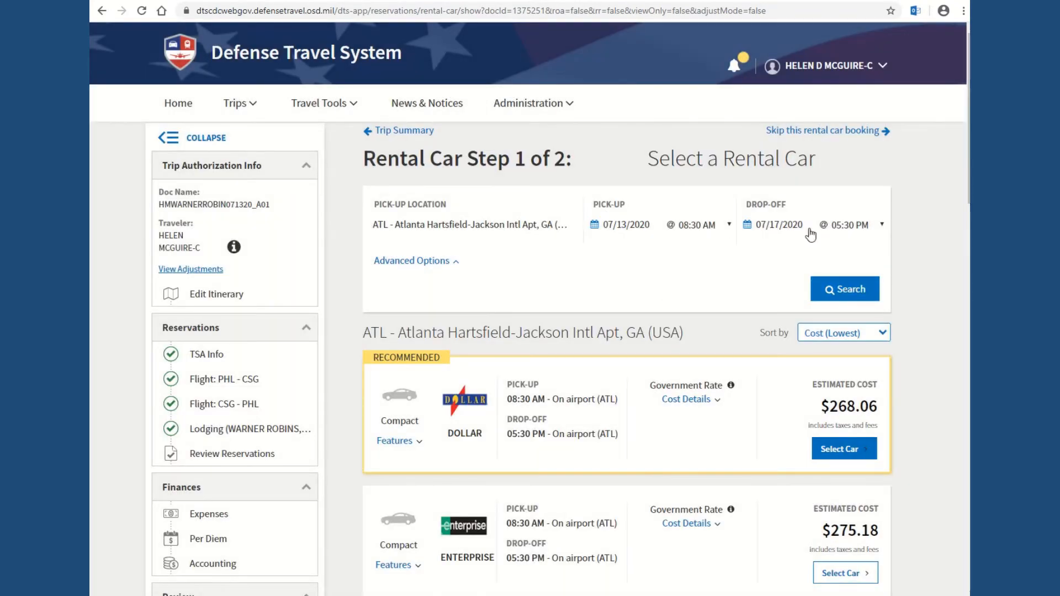
scroll(700, 264, down, 3)
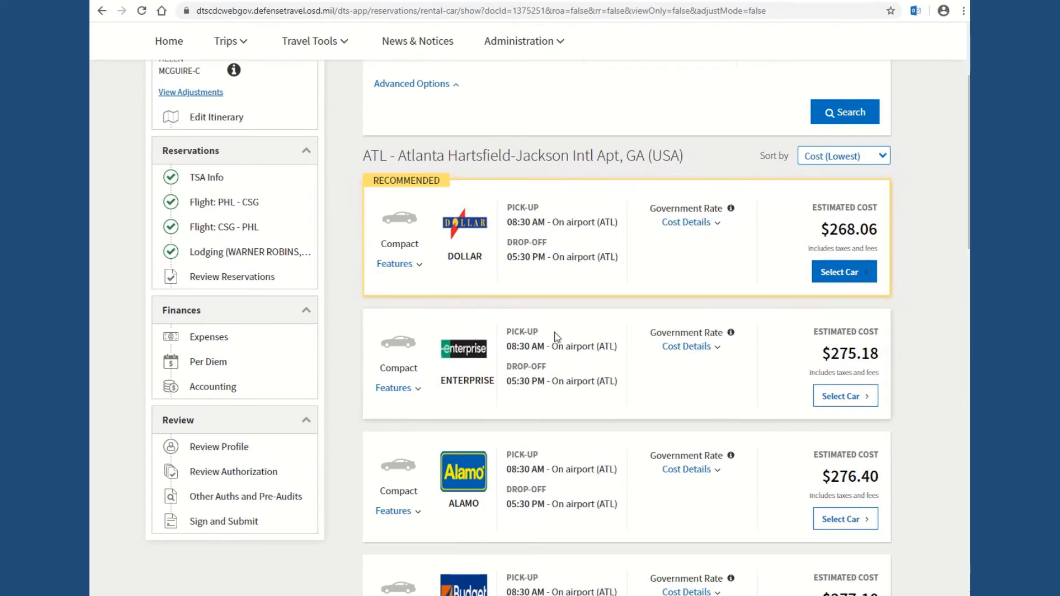
scroll(580, 360, down, 2)
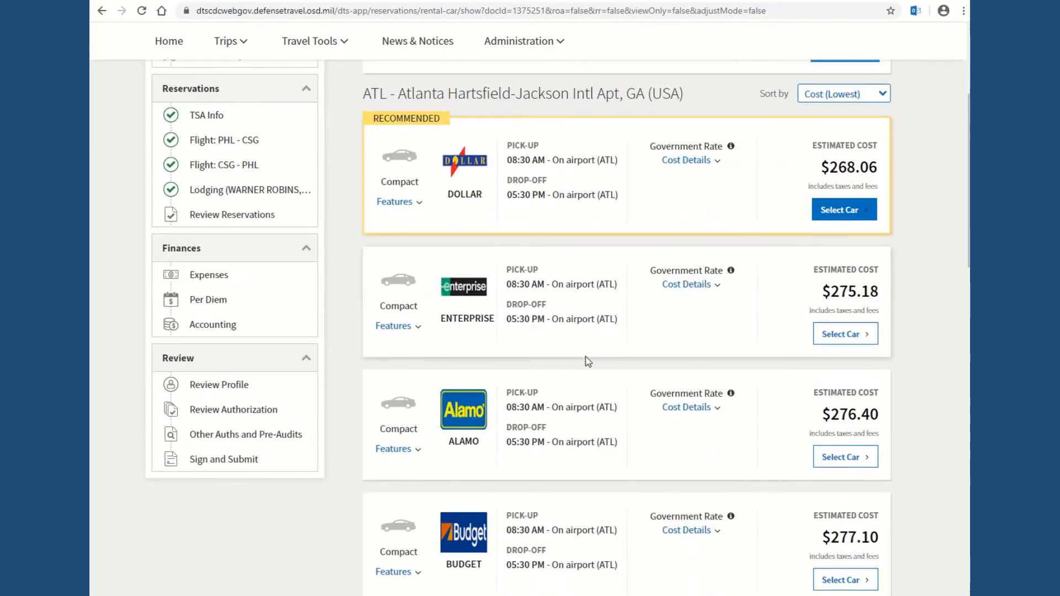
scroll(587, 356, down, 3)
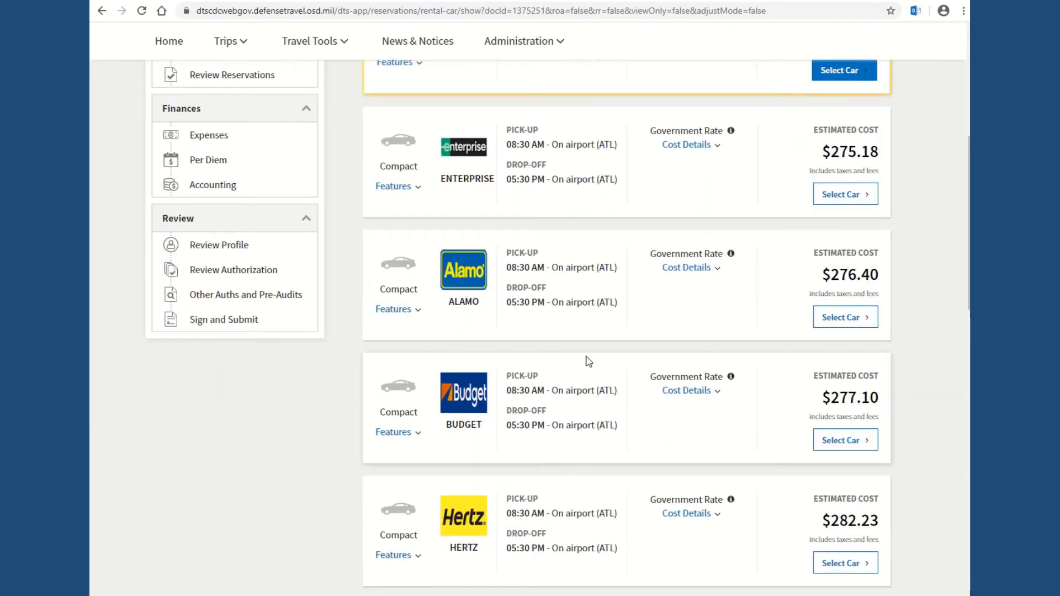
scroll(587, 360, up, 3)
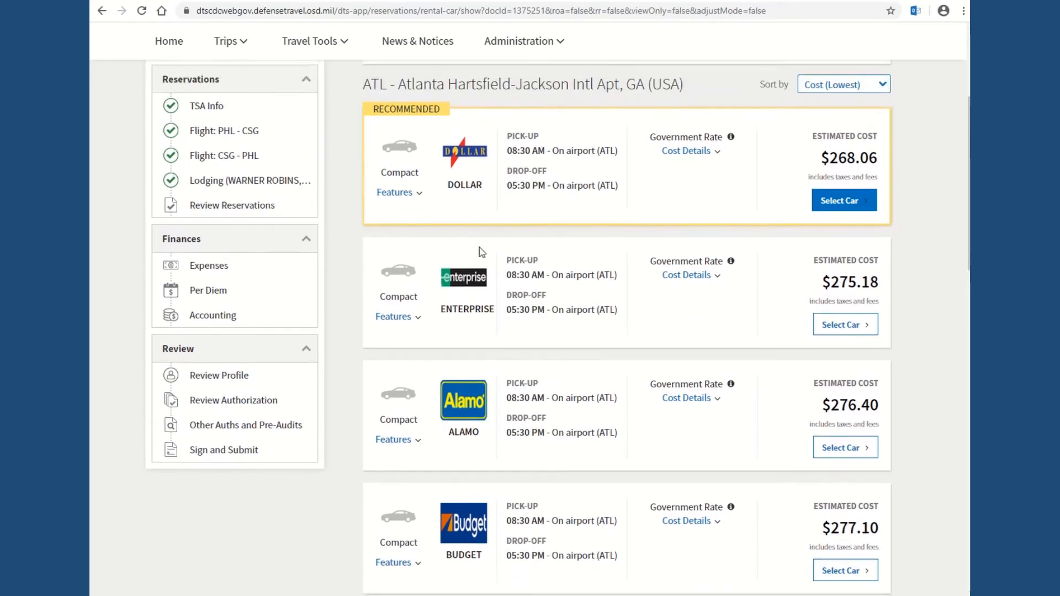
Step: Check the Dollar car's features and rate breakdown, then select Enterprise's $275.18 compact
click(409, 204)
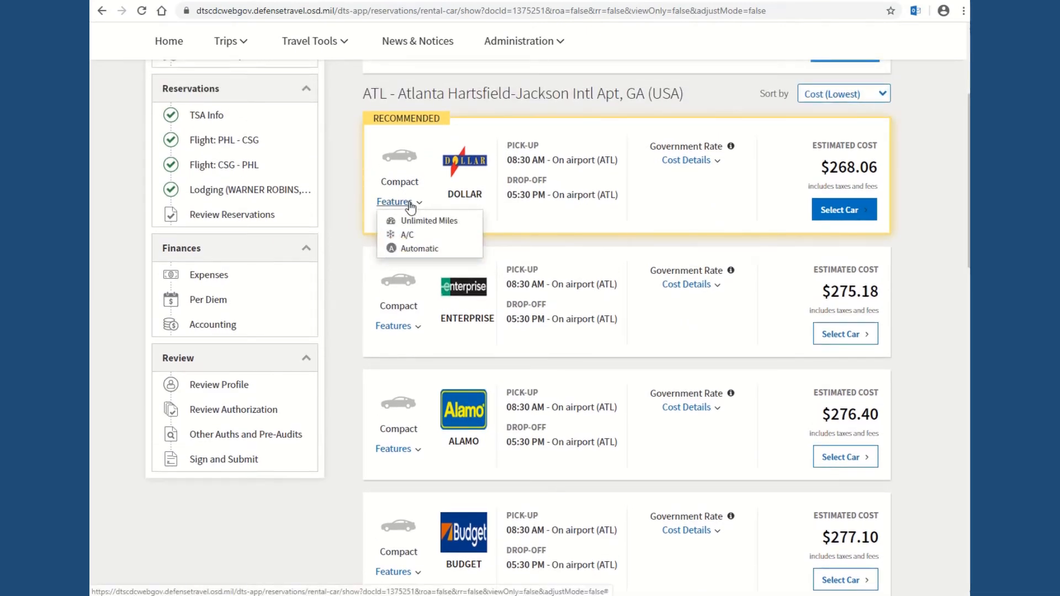
click(409, 204)
click(708, 162)
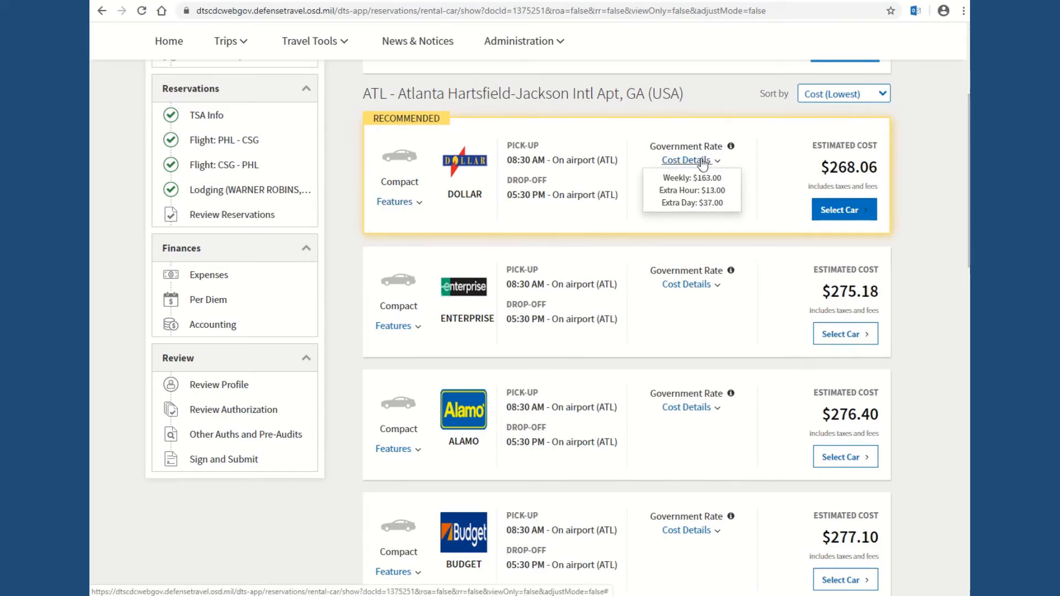
click(702, 162)
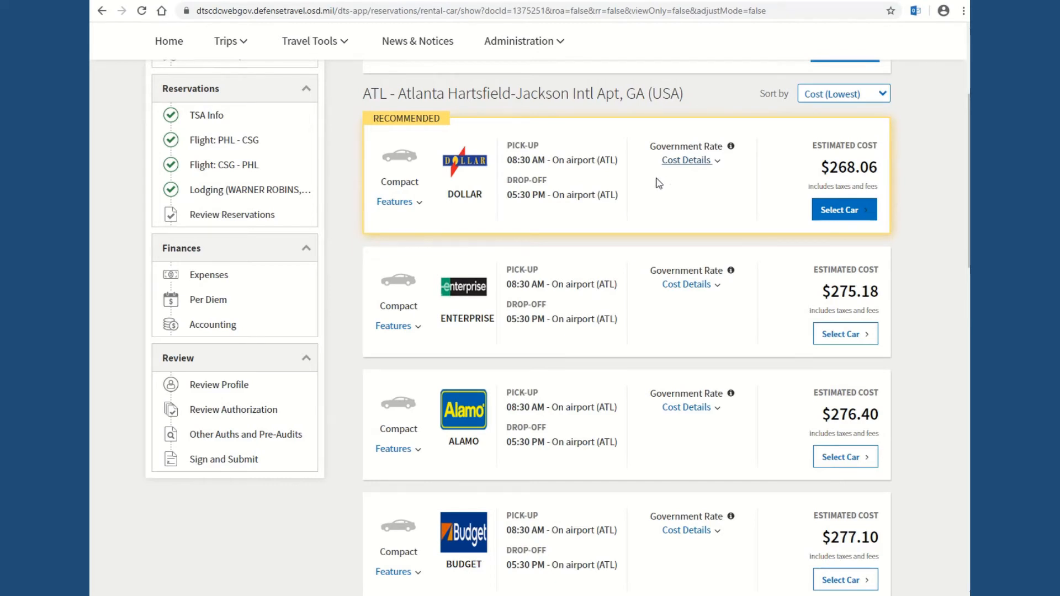
click(838, 337)
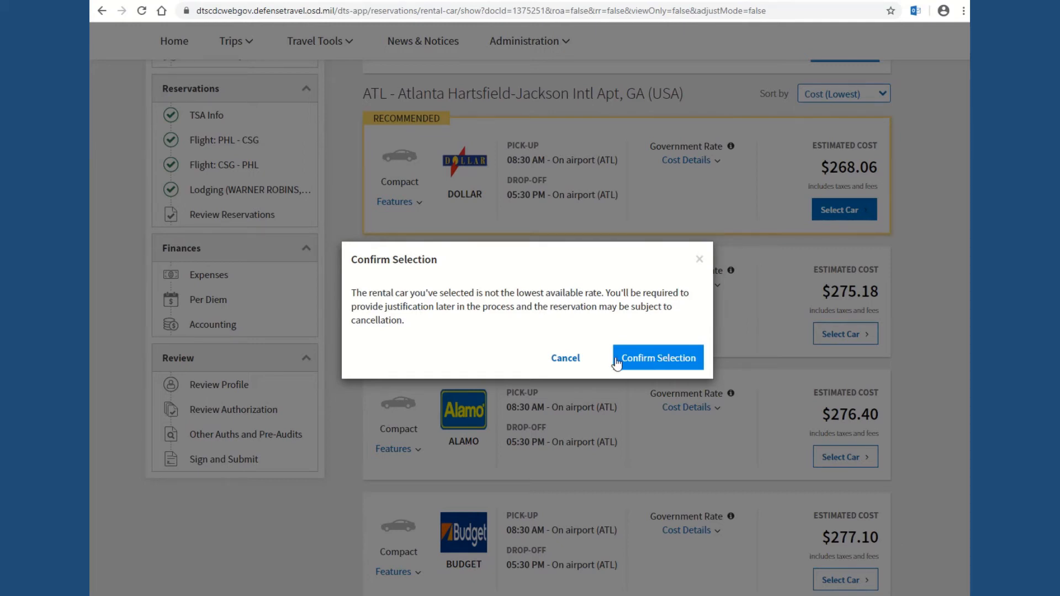
Step: Cancel the Enterprise choice and book the recommended $268.06 Dollar compact instead
click(566, 359)
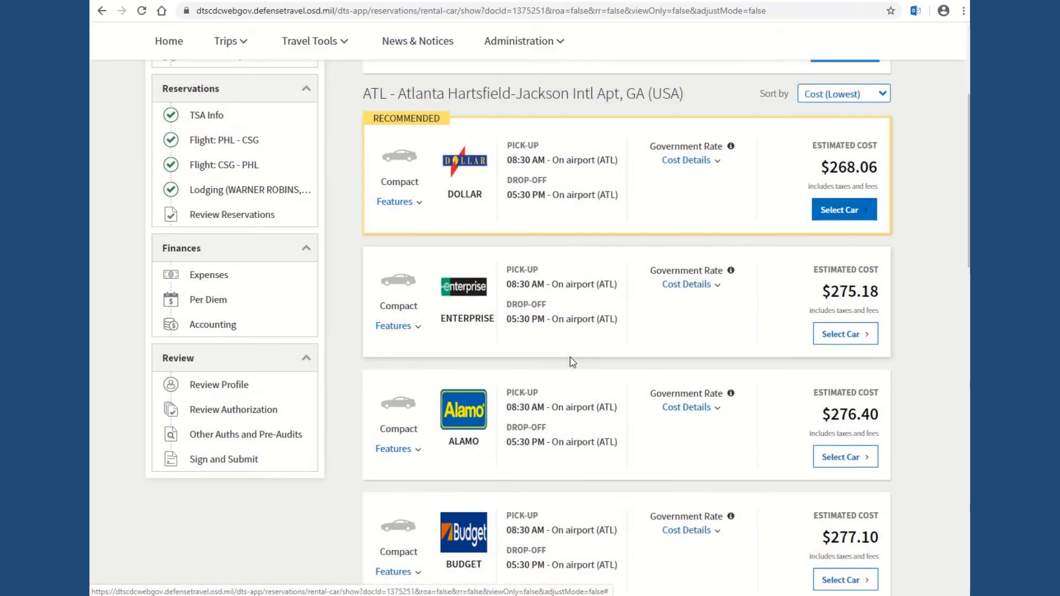
click(838, 210)
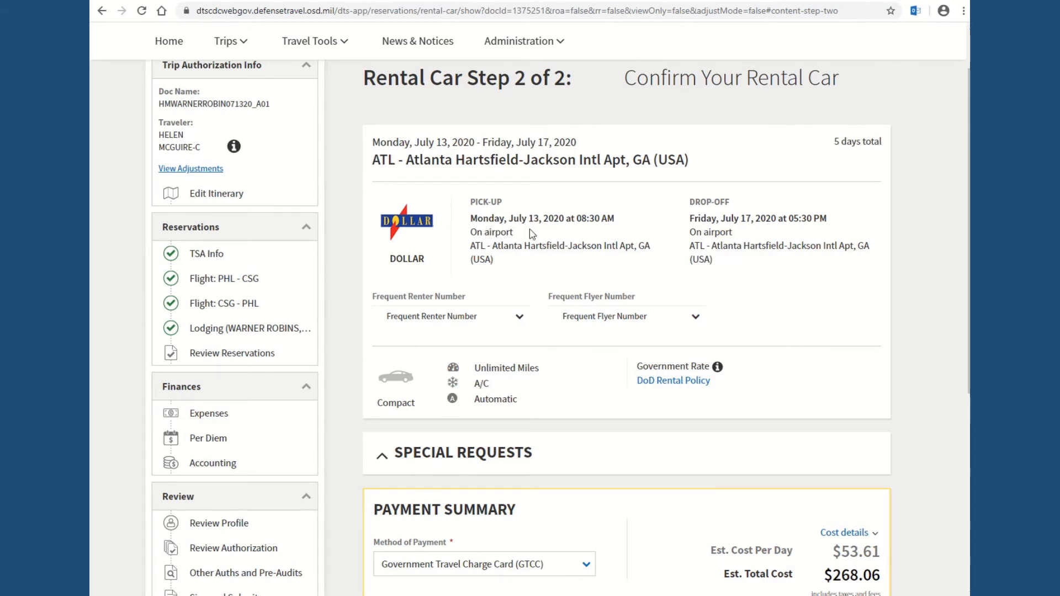
scroll(629, 326, down, 3)
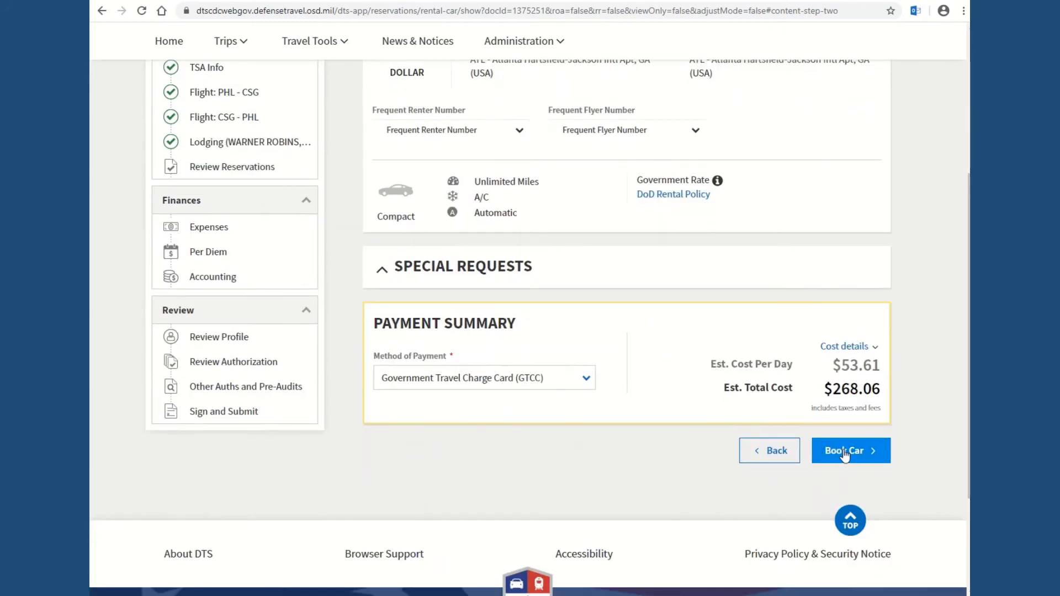
click(845, 453)
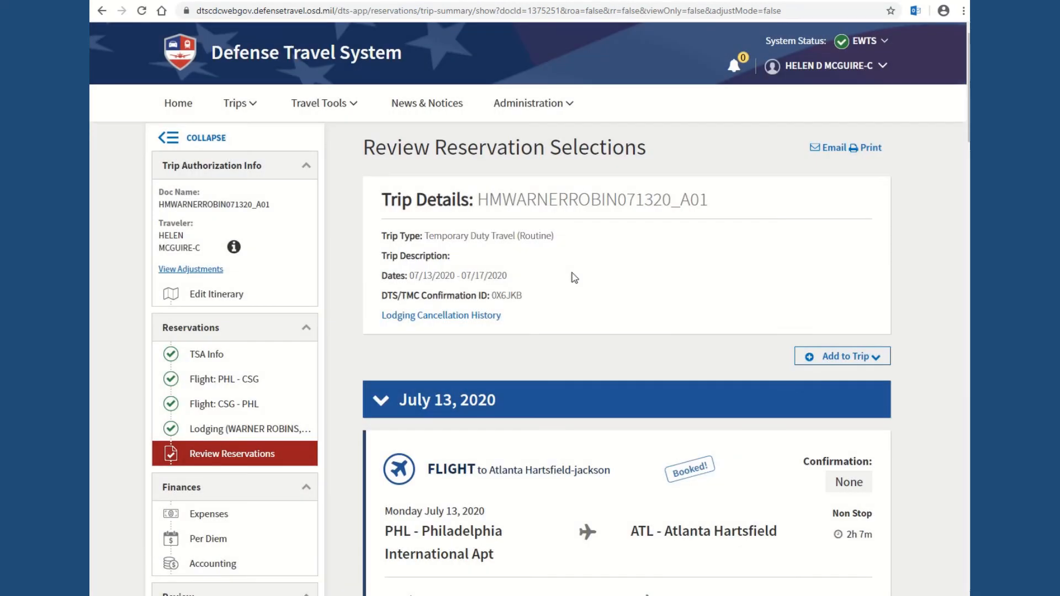
Step: Look over the booked Delta flights, Dollar rental car and Comfort Inn lodging
scroll(574, 277, down, 5)
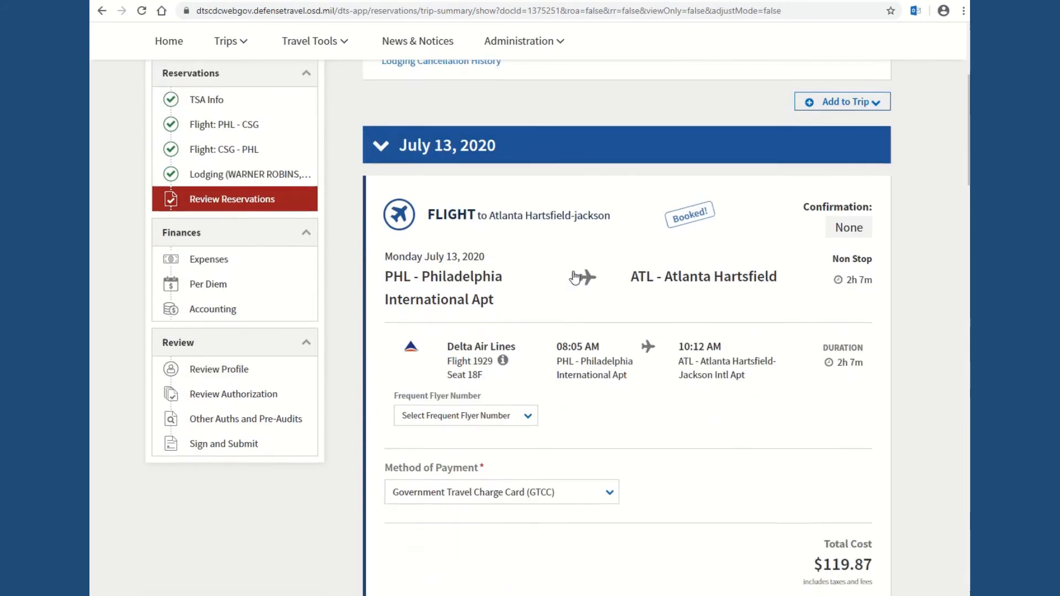
scroll(575, 277, down, 7)
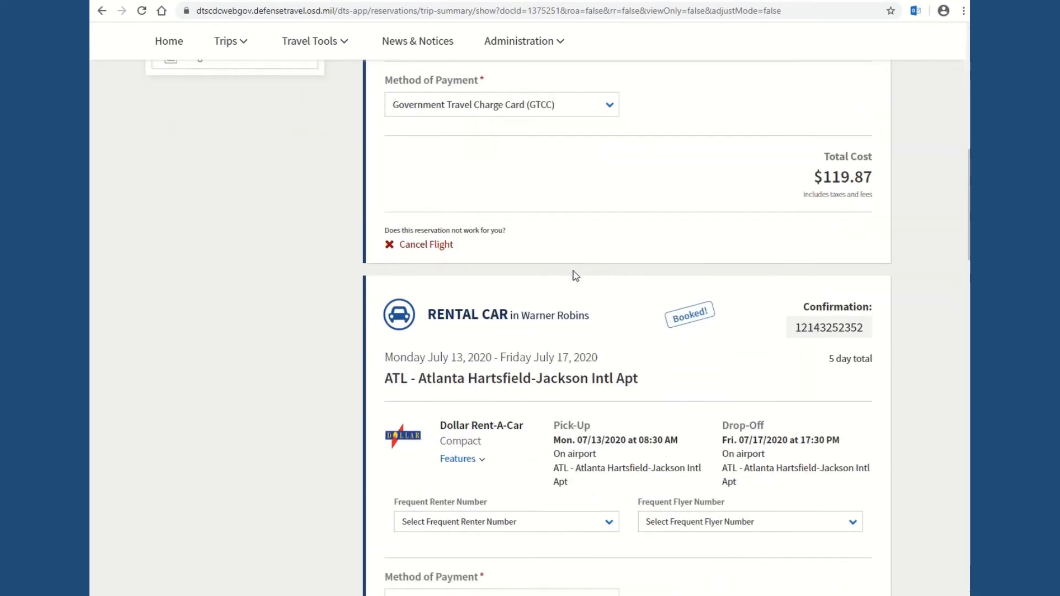
scroll(574, 276, down, 9)
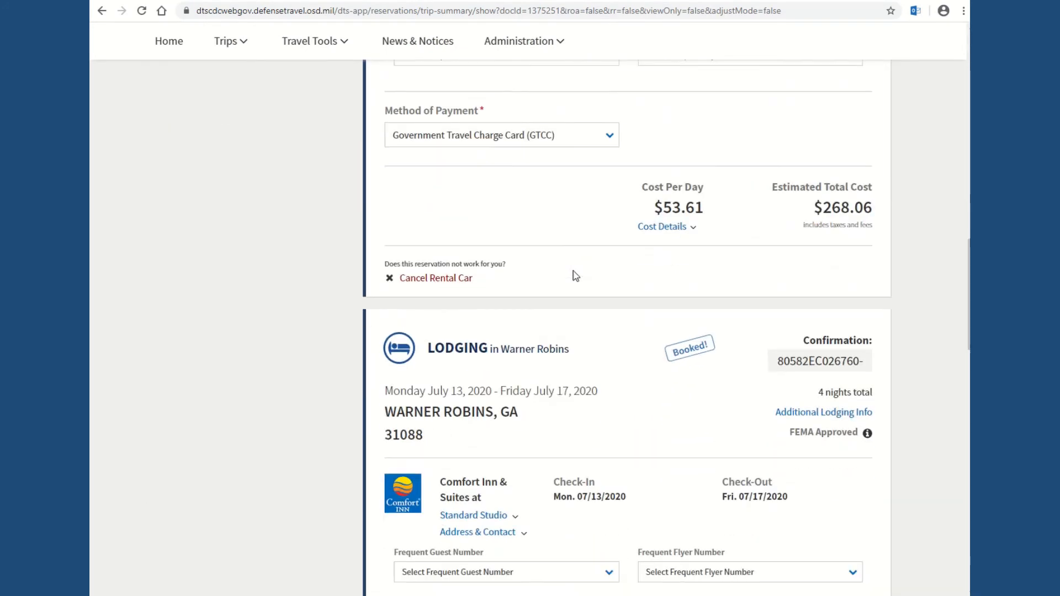
scroll(575, 276, down, 6)
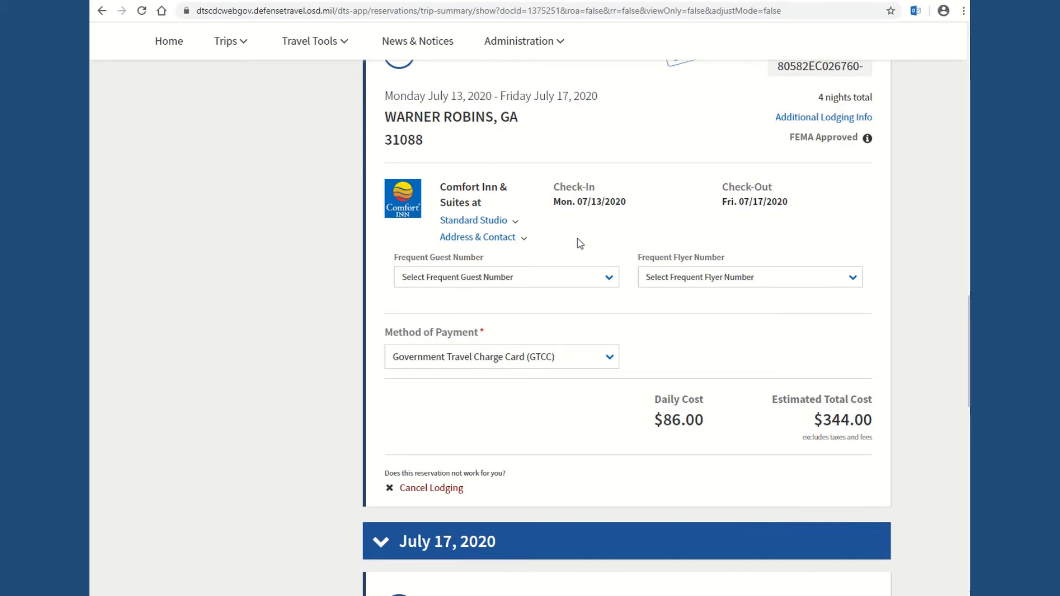
scroll(580, 243, up, 5)
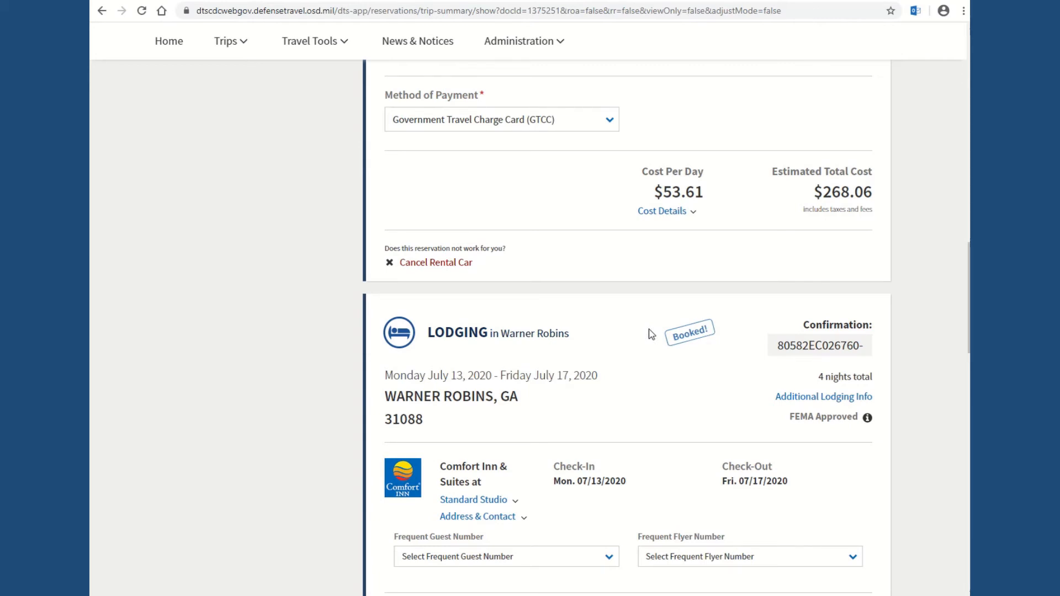
scroll(651, 334, down, 9)
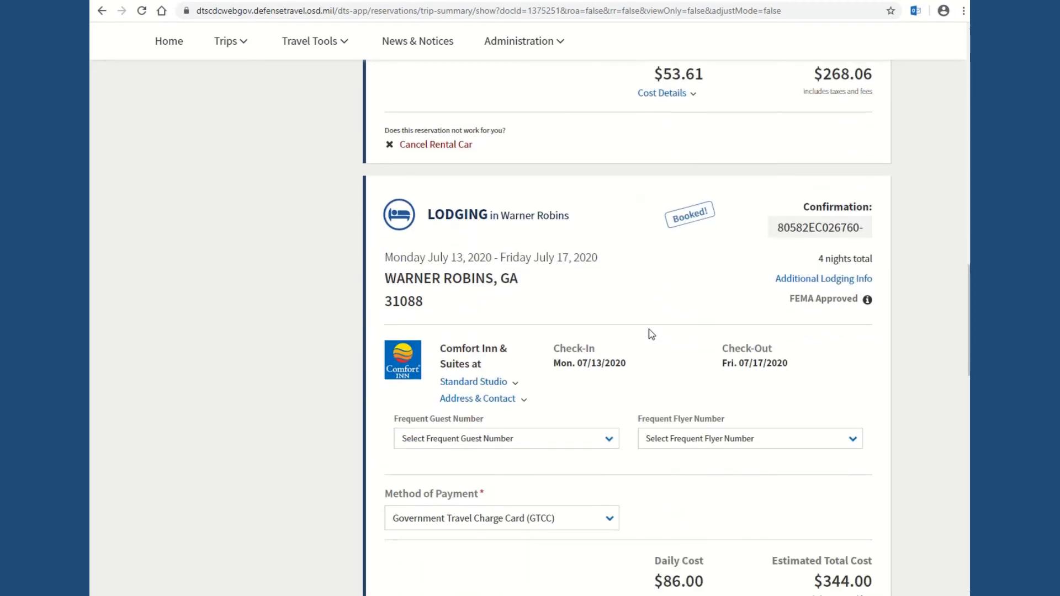
scroll(652, 334, down, 5)
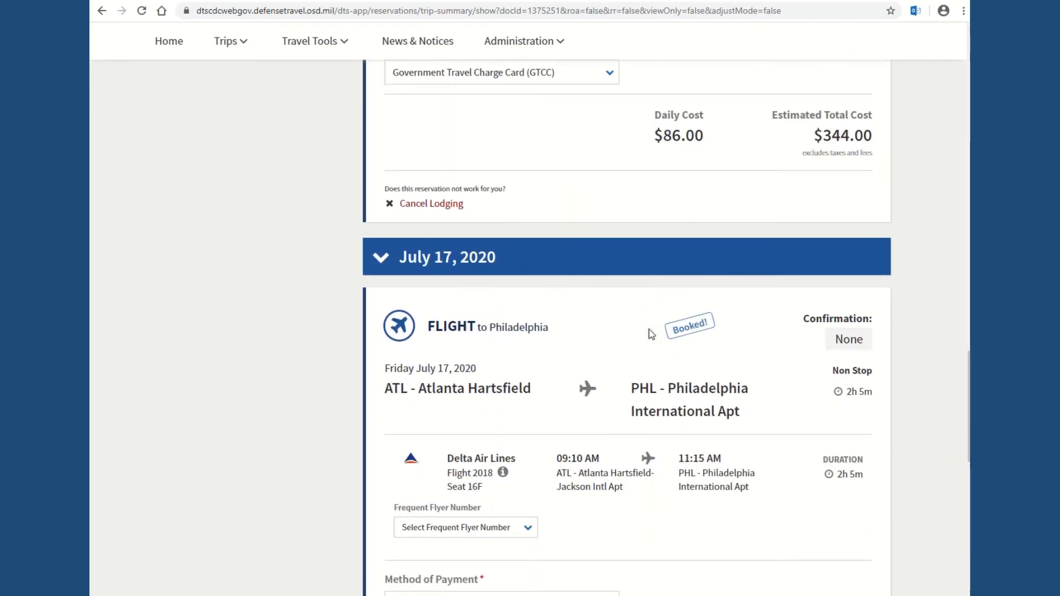
scroll(652, 335, up, 1)
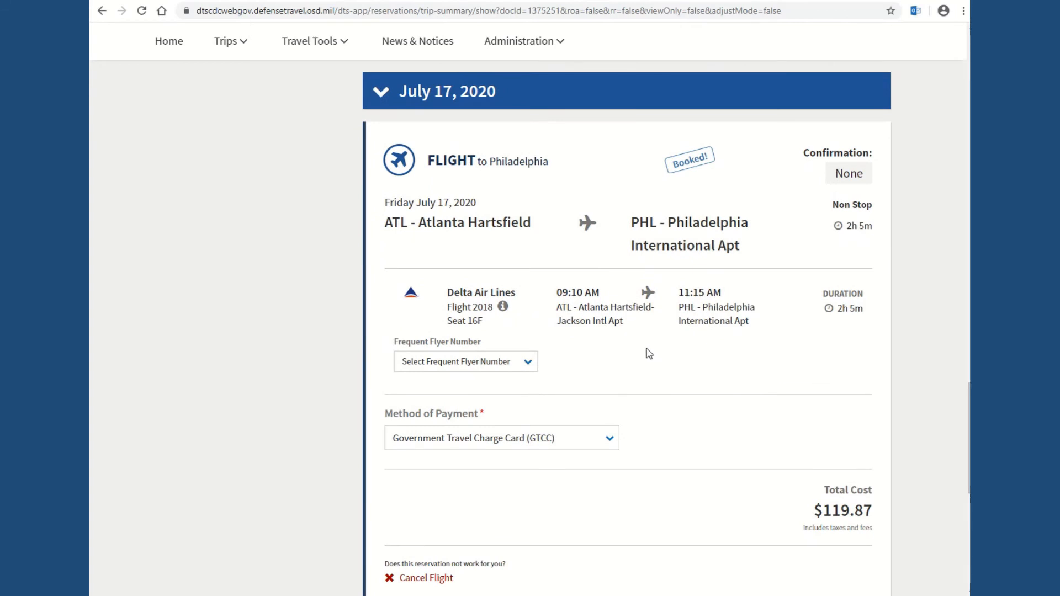
scroll(649, 353, down, 1)
scroll(649, 354, up, 9)
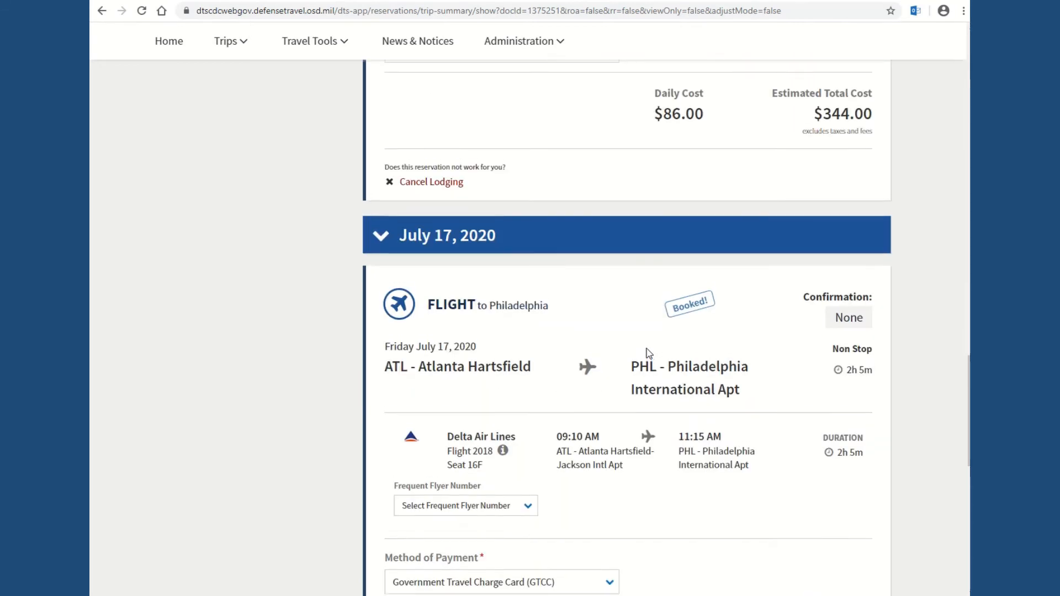
scroll(649, 353, up, 2)
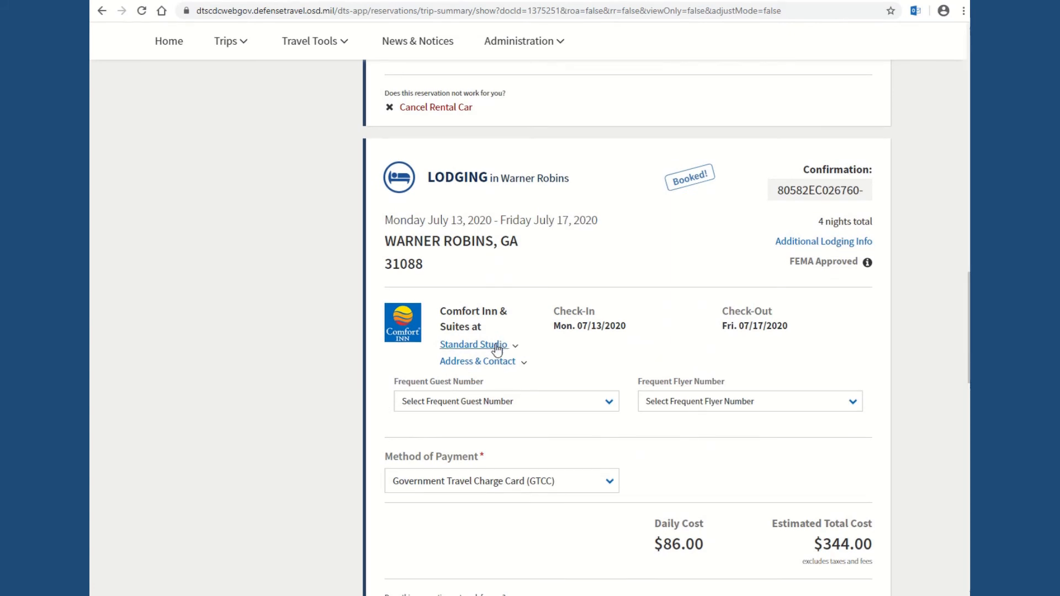
Step: Check the hotel's address and Standard Studio details, then view the $851.80 cost summary
click(500, 365)
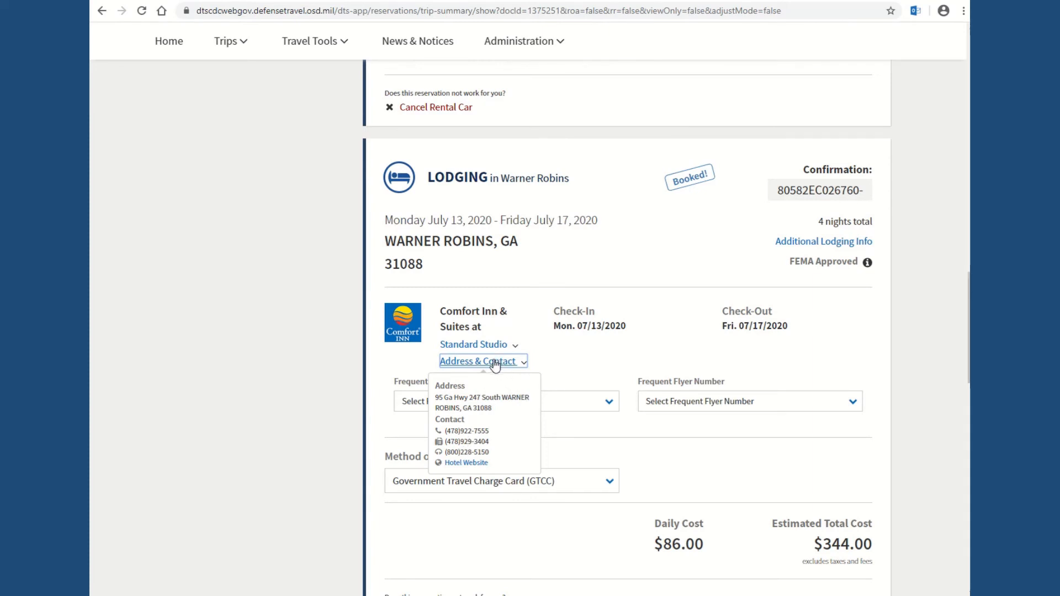
click(495, 364)
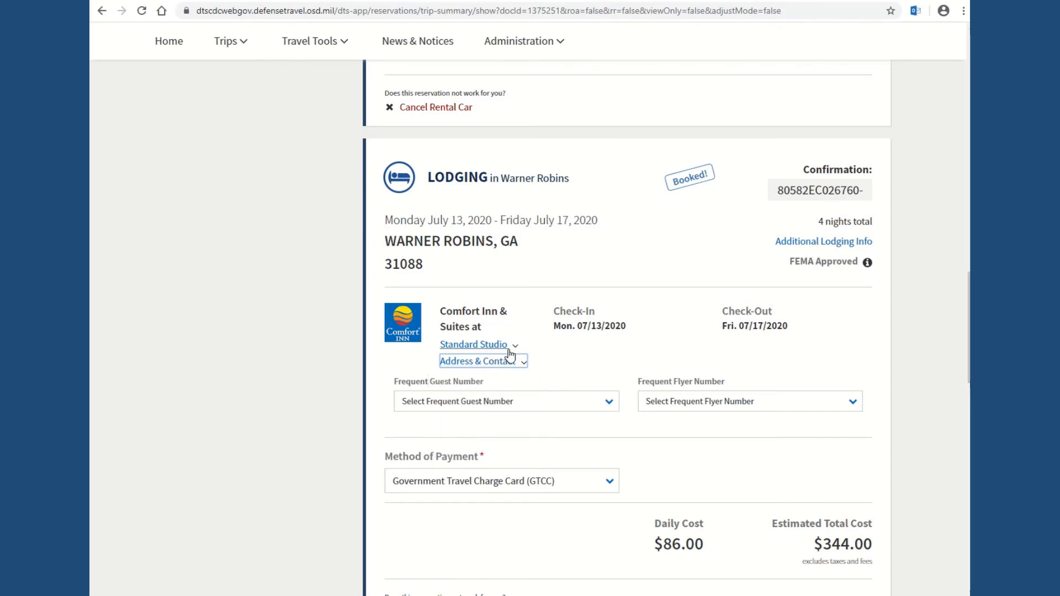
click(506, 346)
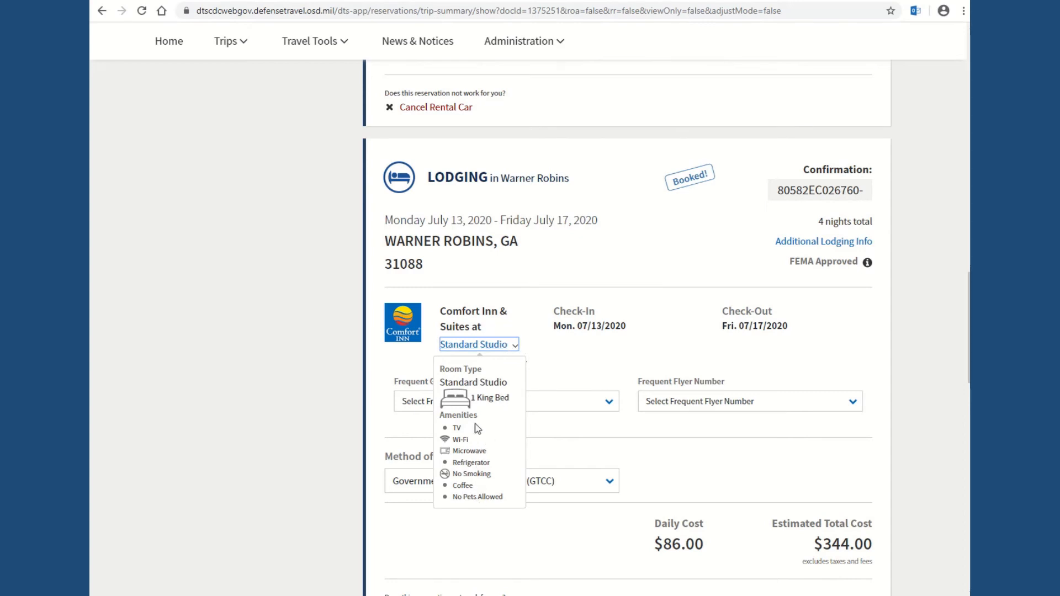
click(478, 346)
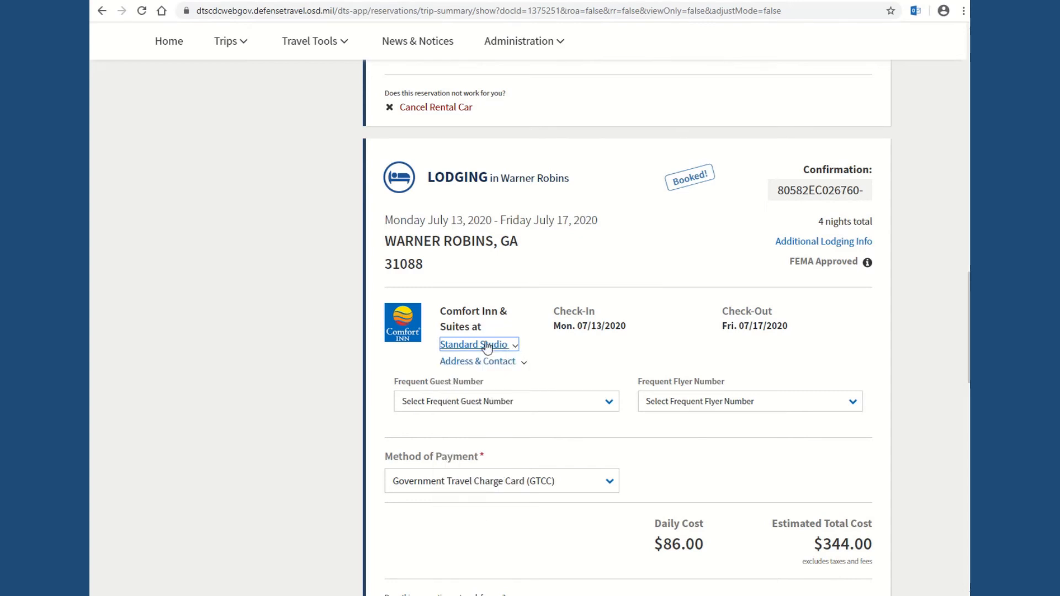
scroll(641, 287, down, 4)
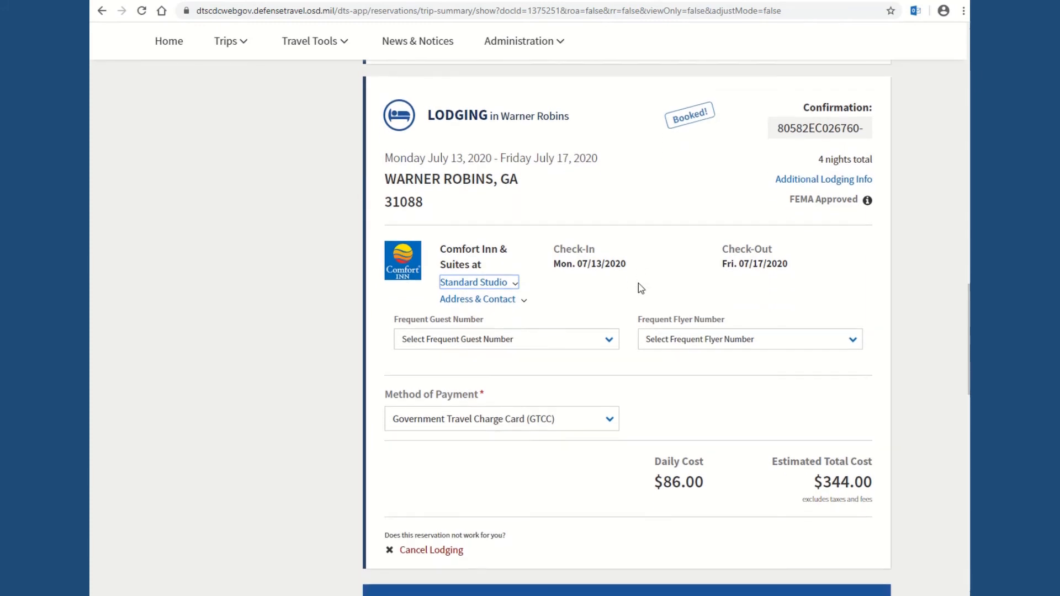
scroll(646, 298, down, 8)
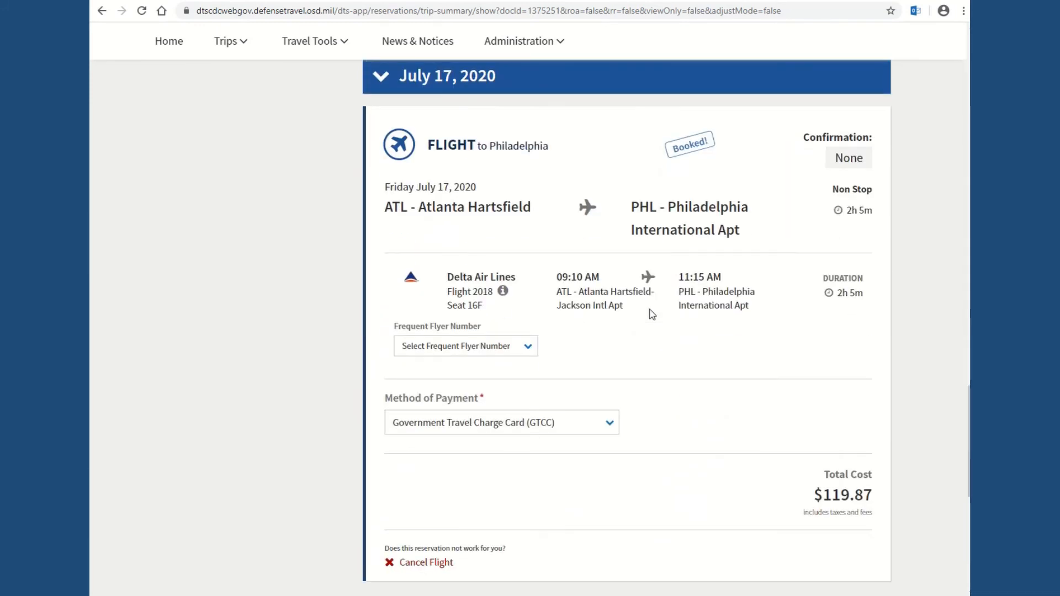
scroll(652, 314, down, 4)
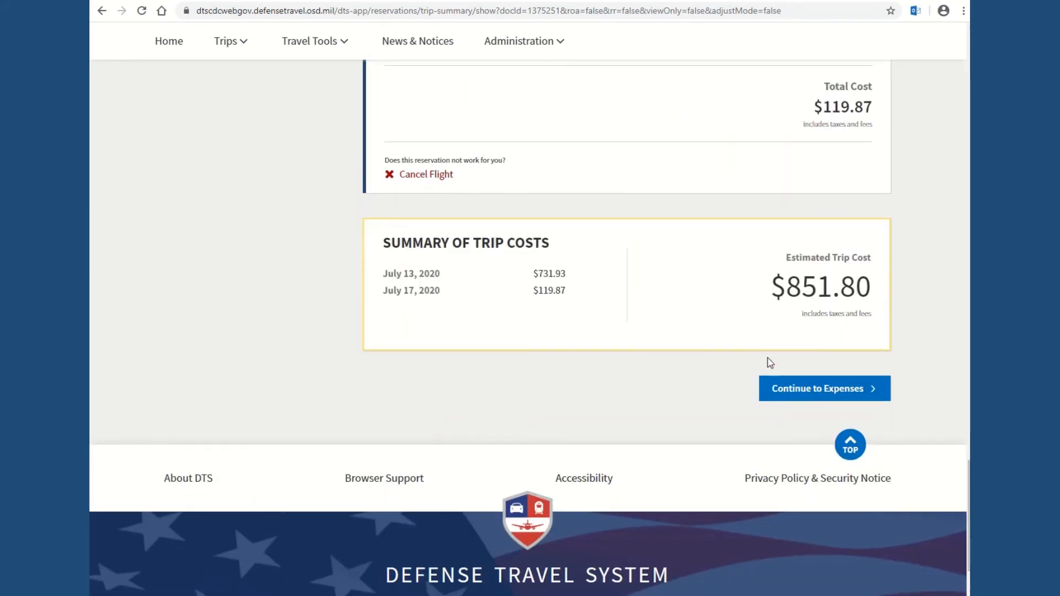
Step: Continue to Enter Expenses, dismiss What's New, and inspect the Delta flight 2018 expense details
click(825, 391)
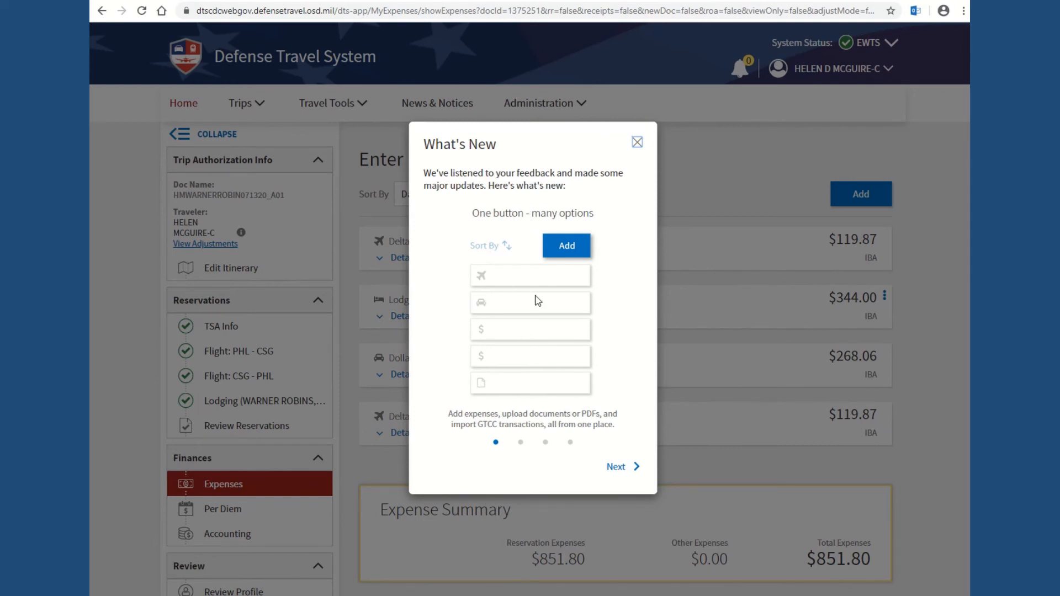
click(637, 144)
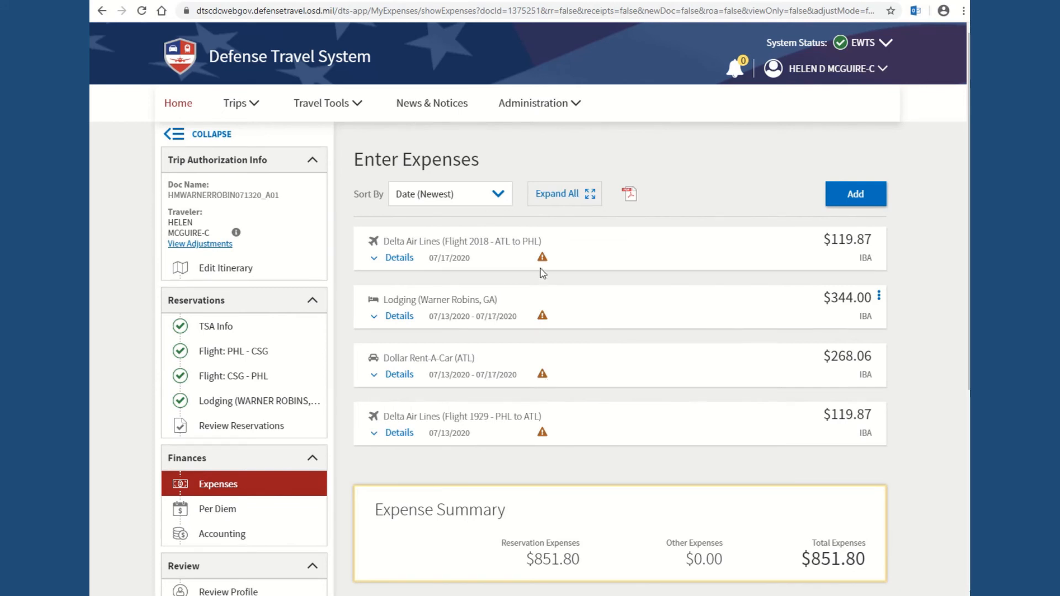
mouse_move(543, 320)
click(376, 260)
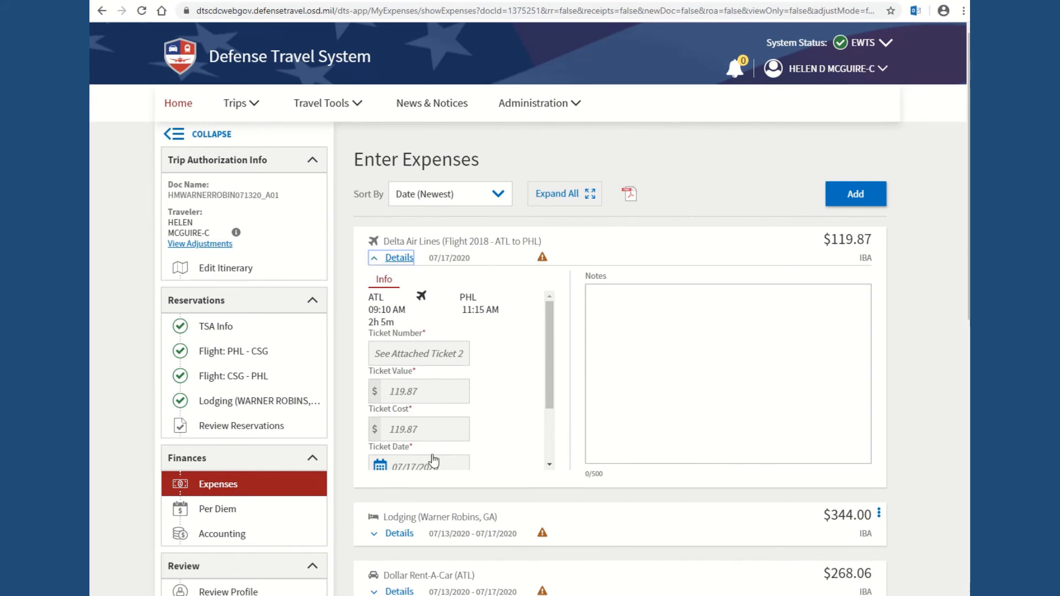
scroll(553, 337, down, 3)
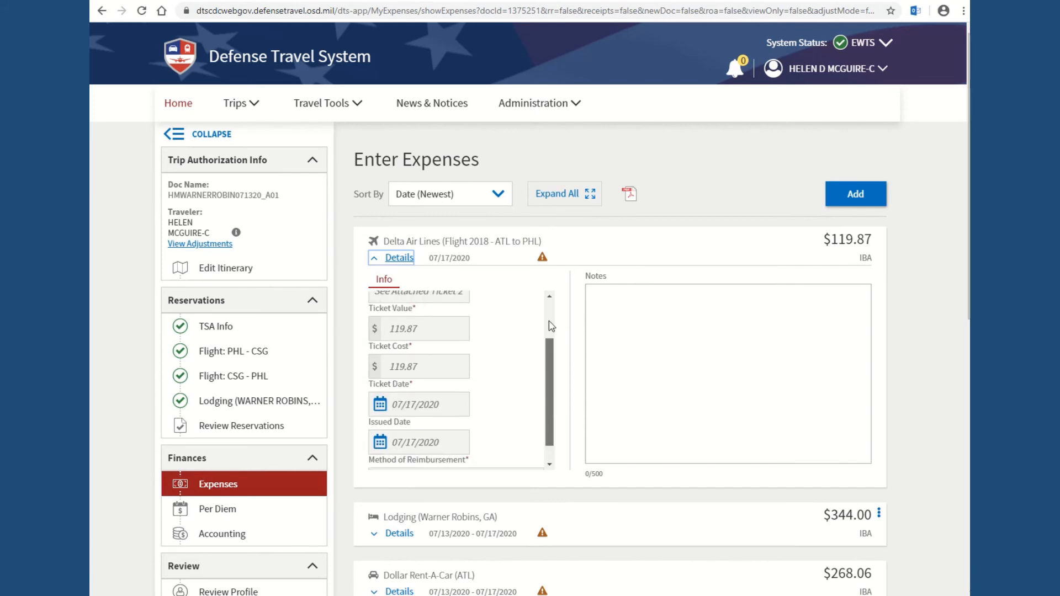
scroll(552, 337, up, 3)
click(375, 259)
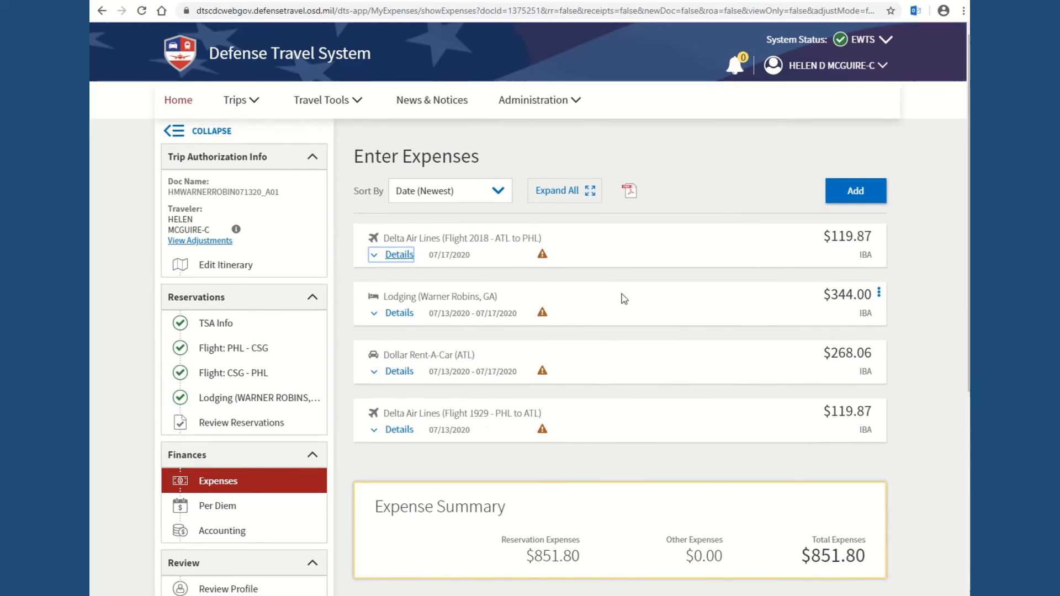
scroll(624, 299, down, 5)
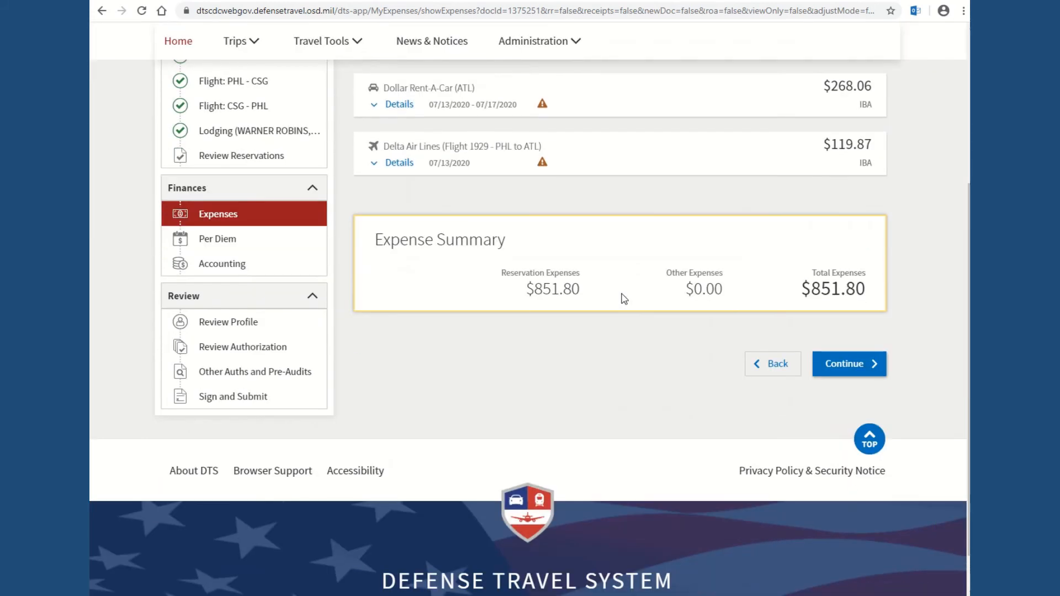
Step: Review per diem amounts ($344.00 lodging, $247.50 M&IE allowed) and continue to Accounting
click(840, 369)
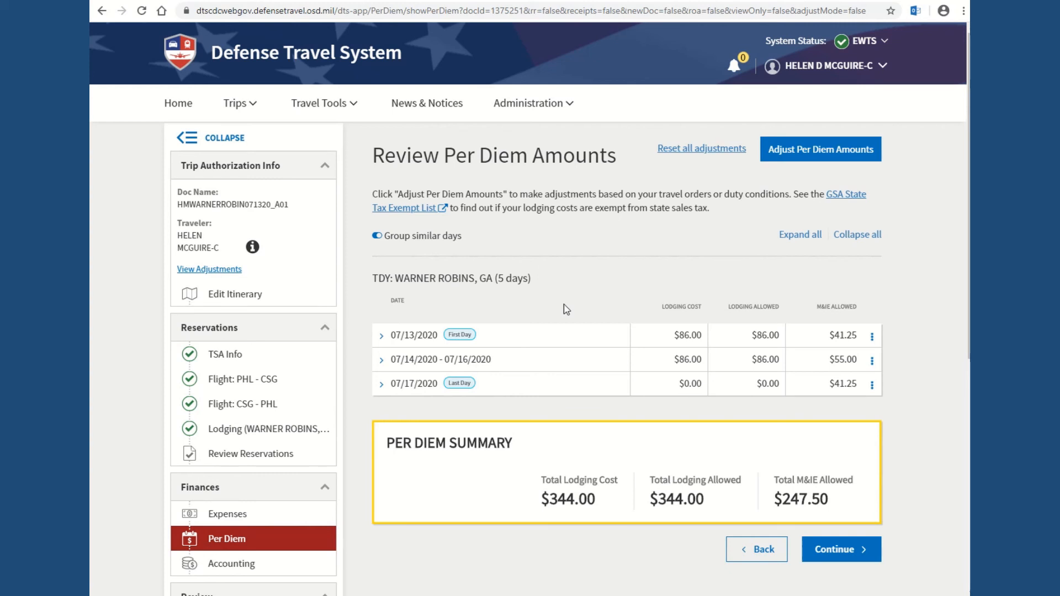
scroll(544, 391, down, 1)
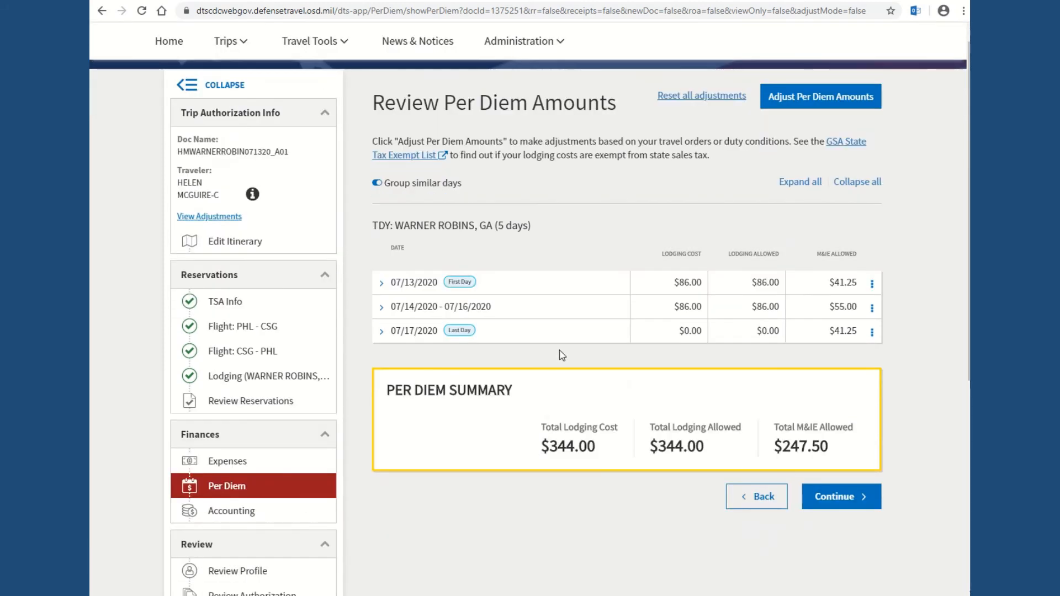
scroll(563, 355, up, 1)
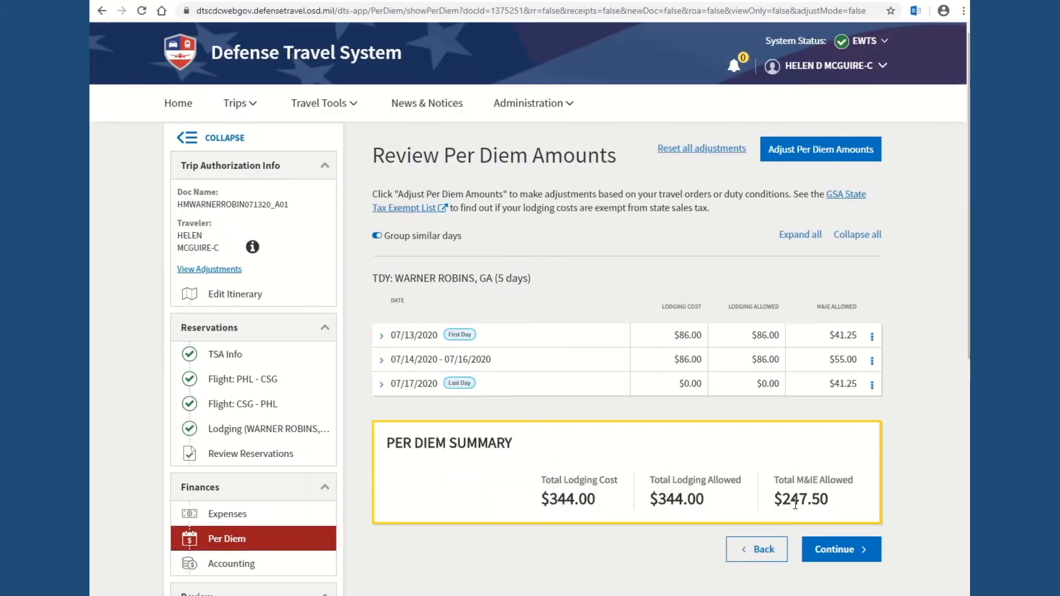
click(838, 550)
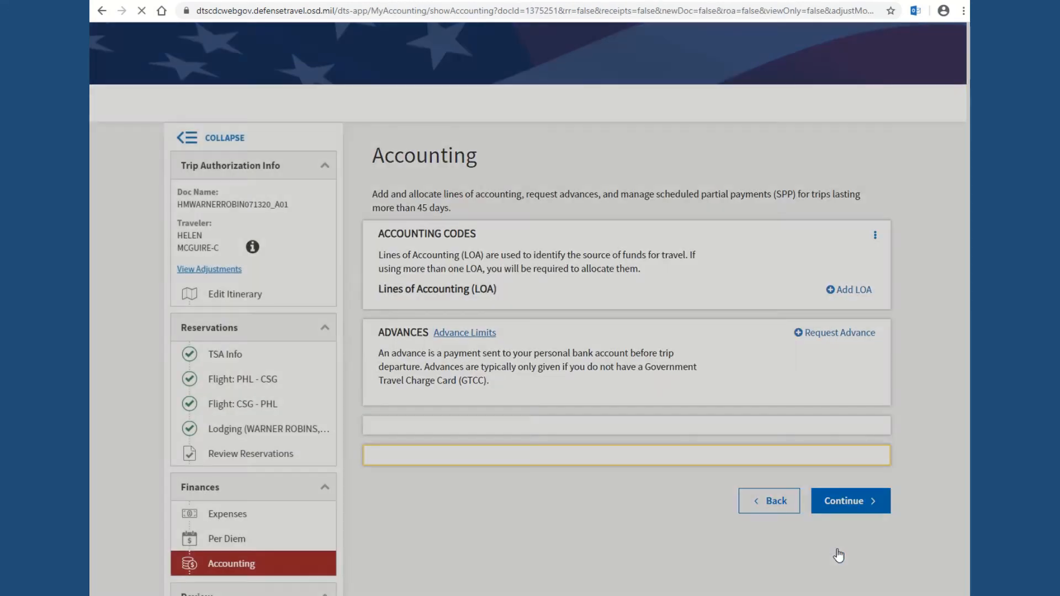
Step: Pass the Accounting summary ($1099.30 trip cost) and Review Profile to reach Review Trip Authorization
scroll(734, 357, down, 8)
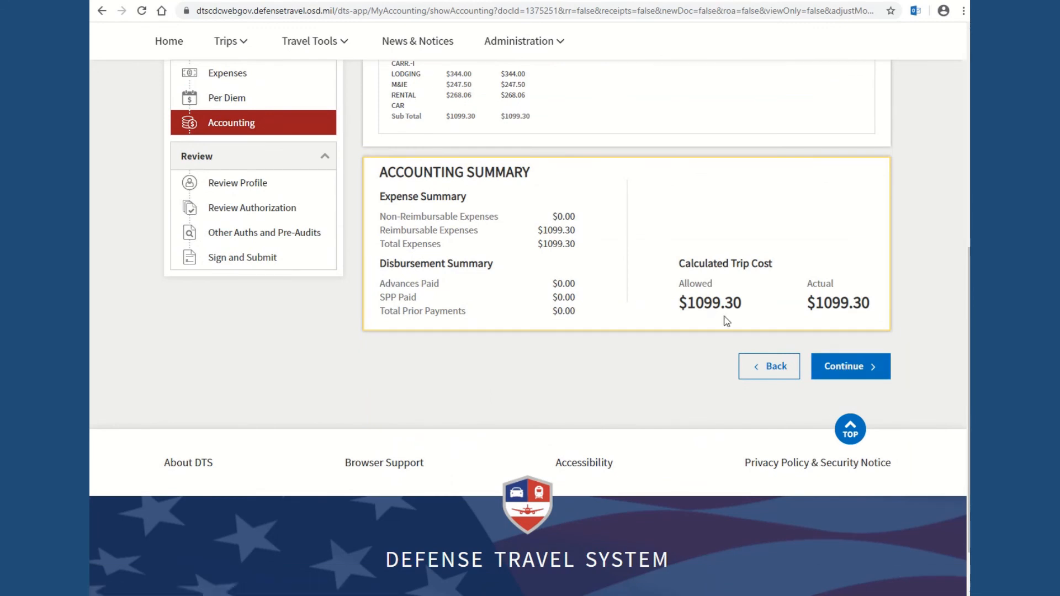
click(838, 367)
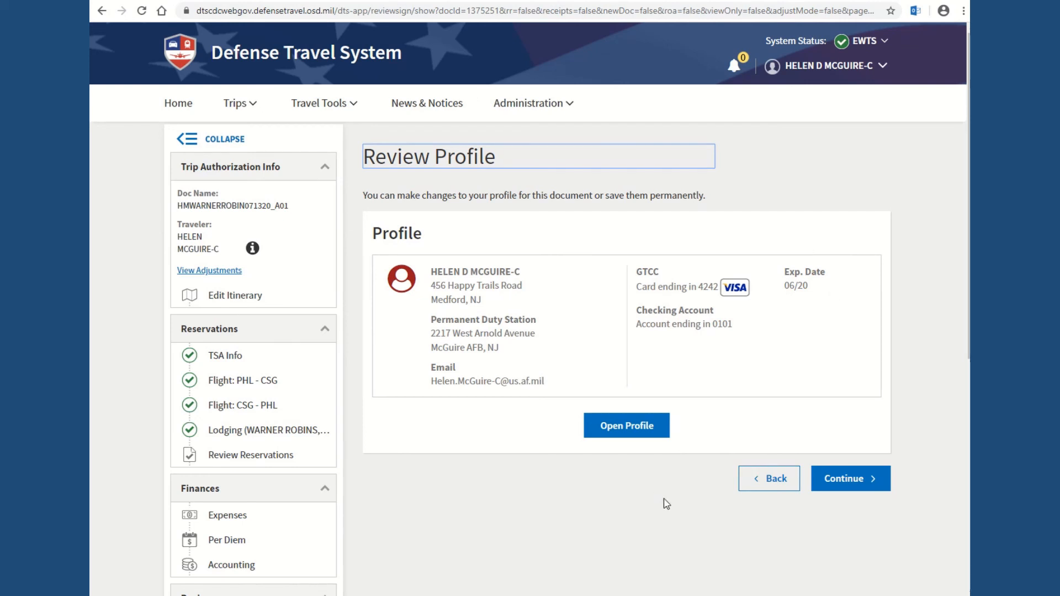
click(854, 482)
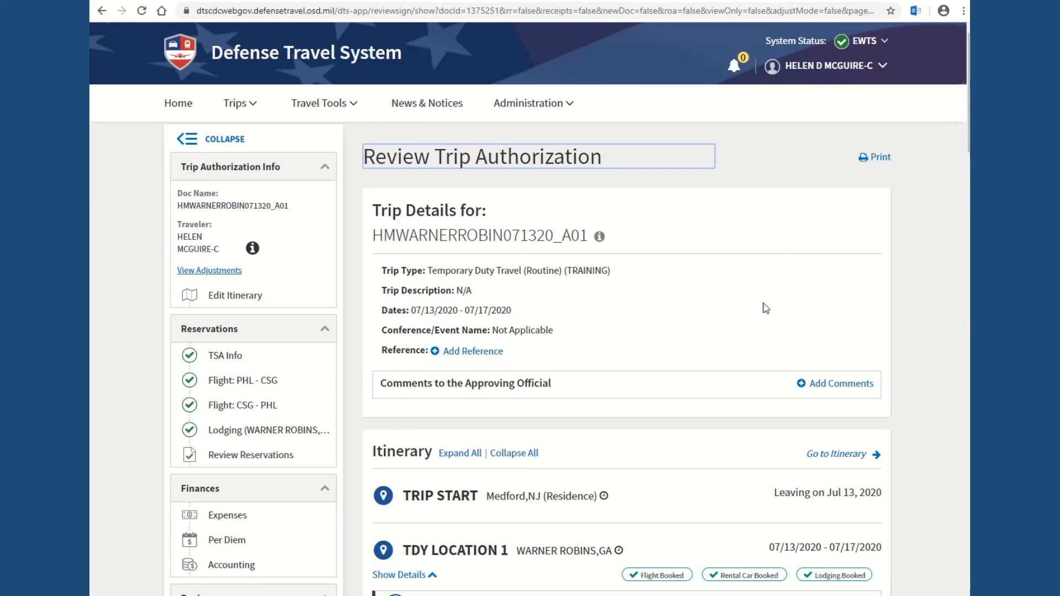
Step: Review the authorization down to the $1099.30 estimated trip cost, then continue to Other Auths and Pre Audits
scroll(765, 321, down, 5)
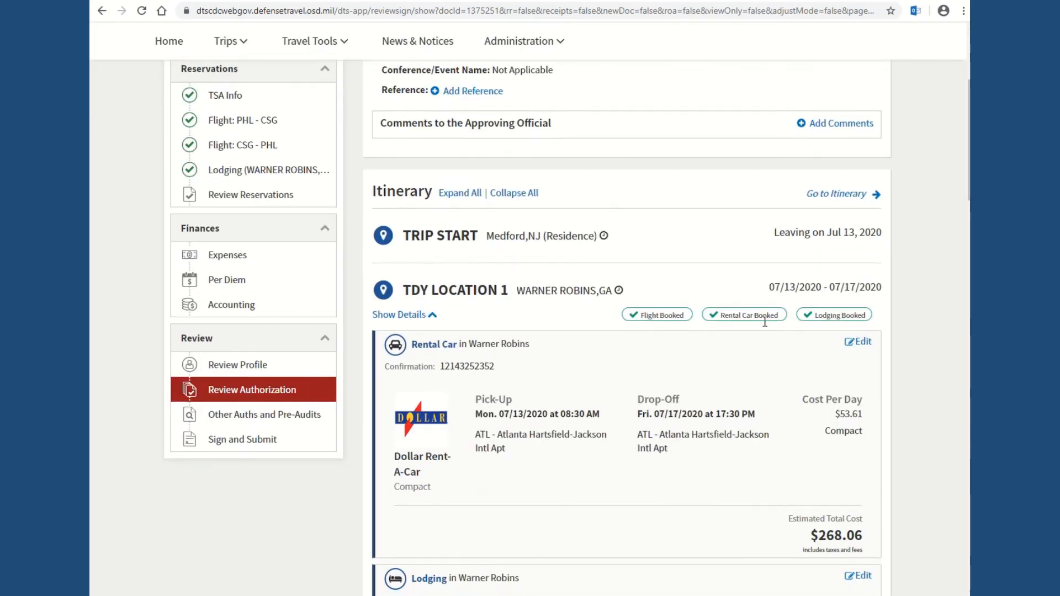
scroll(764, 322, down, 3)
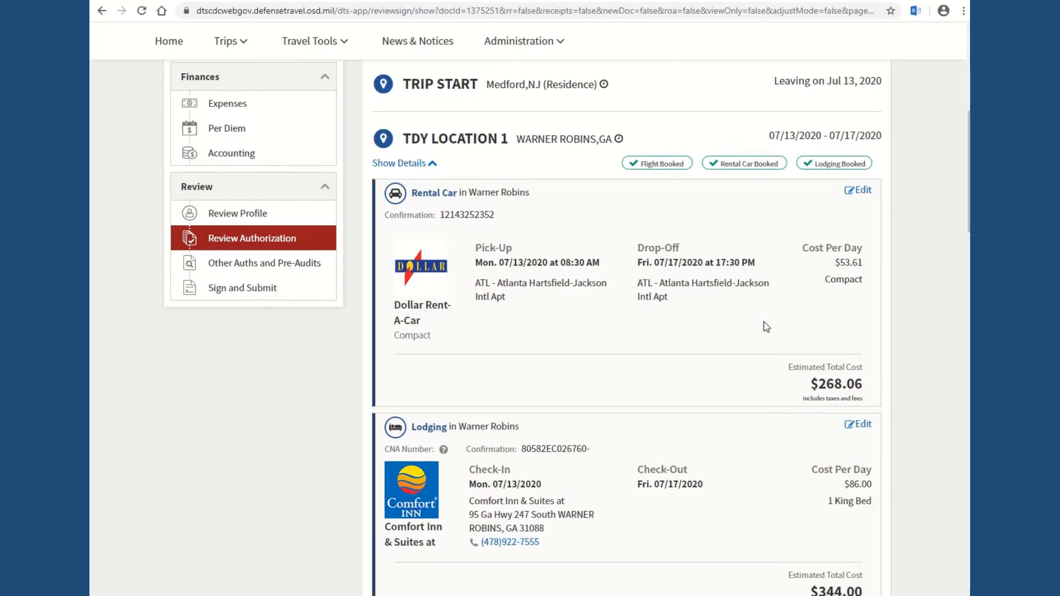
scroll(766, 326, down, 3)
scroll(766, 326, down, 2)
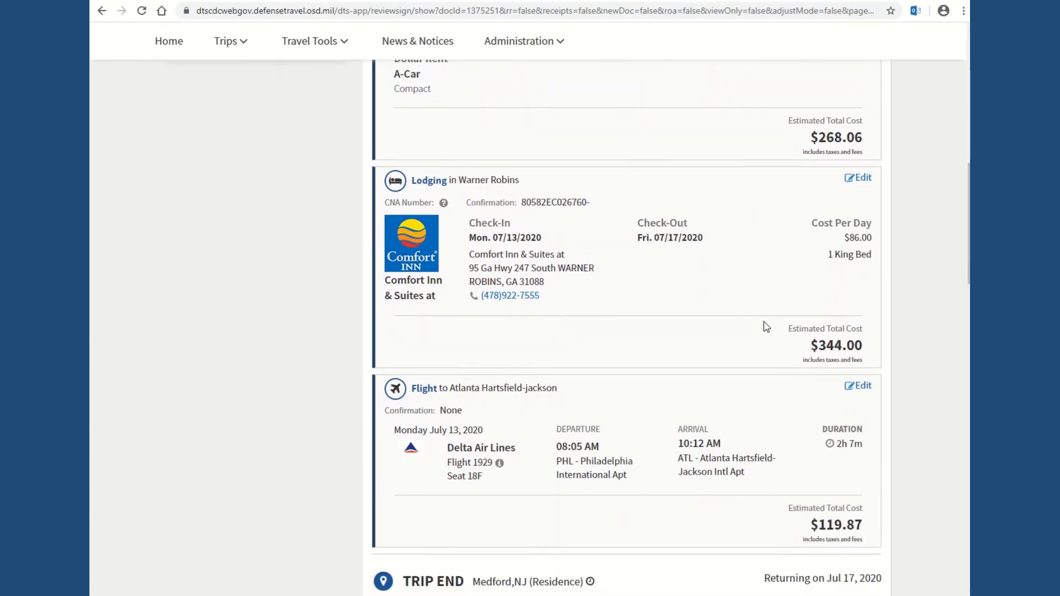
scroll(766, 326, down, 3)
scroll(767, 326, down, 7)
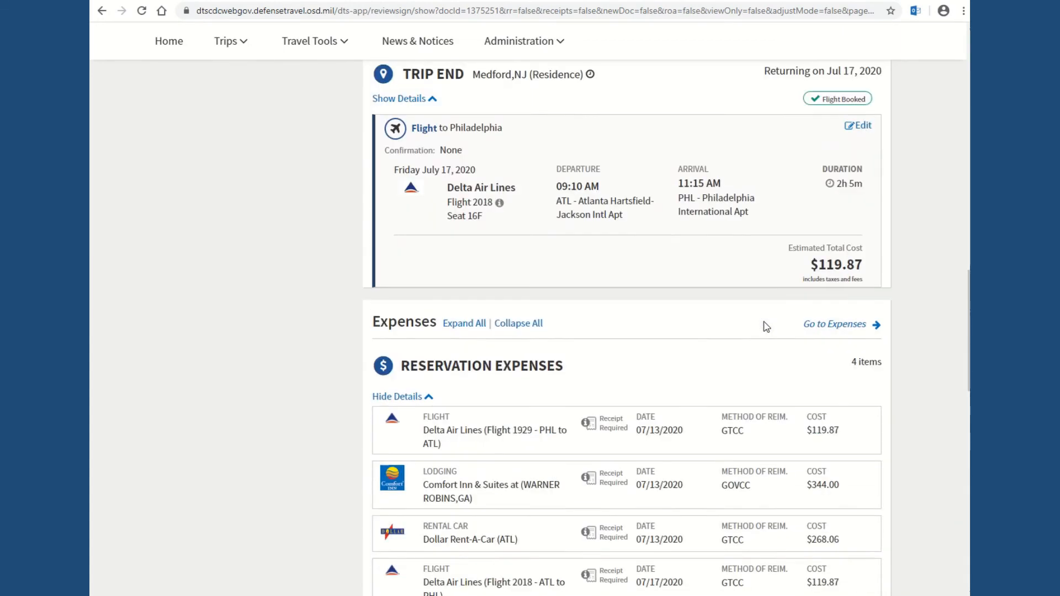
scroll(767, 327, down, 6)
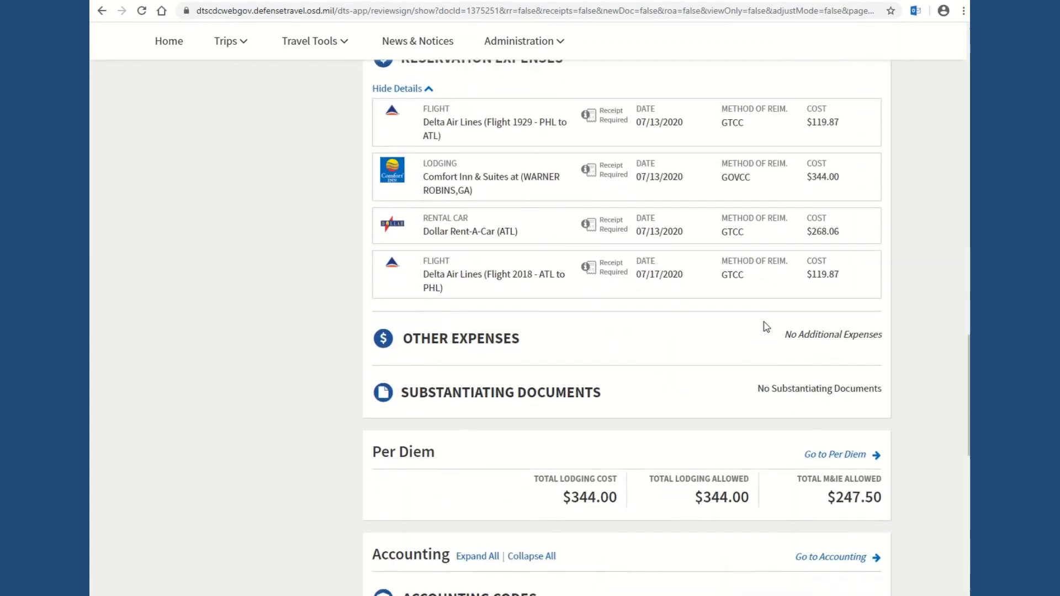
scroll(767, 326, down, 3)
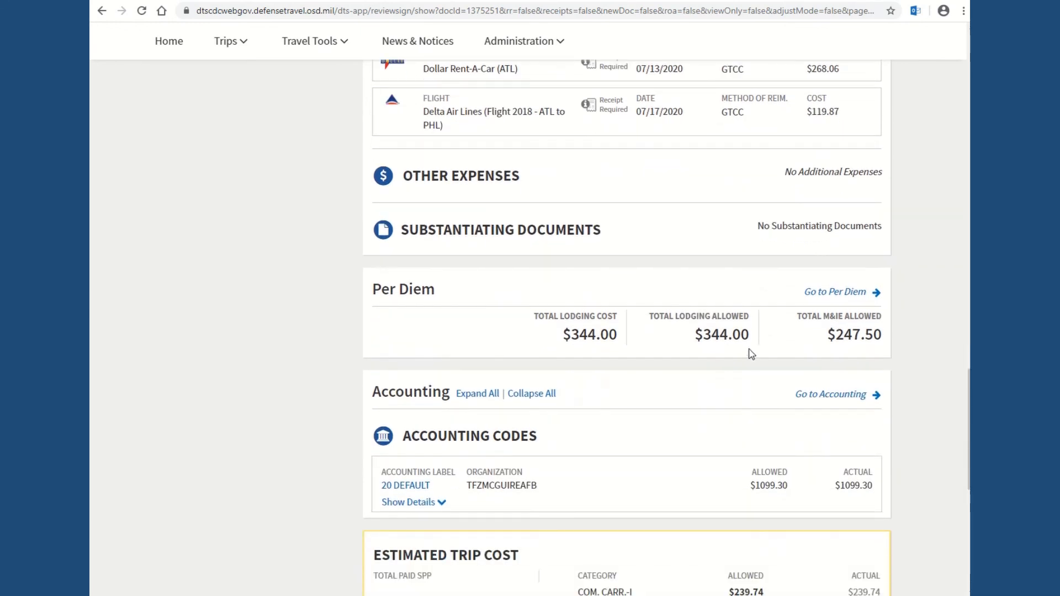
scroll(755, 375, down, 6)
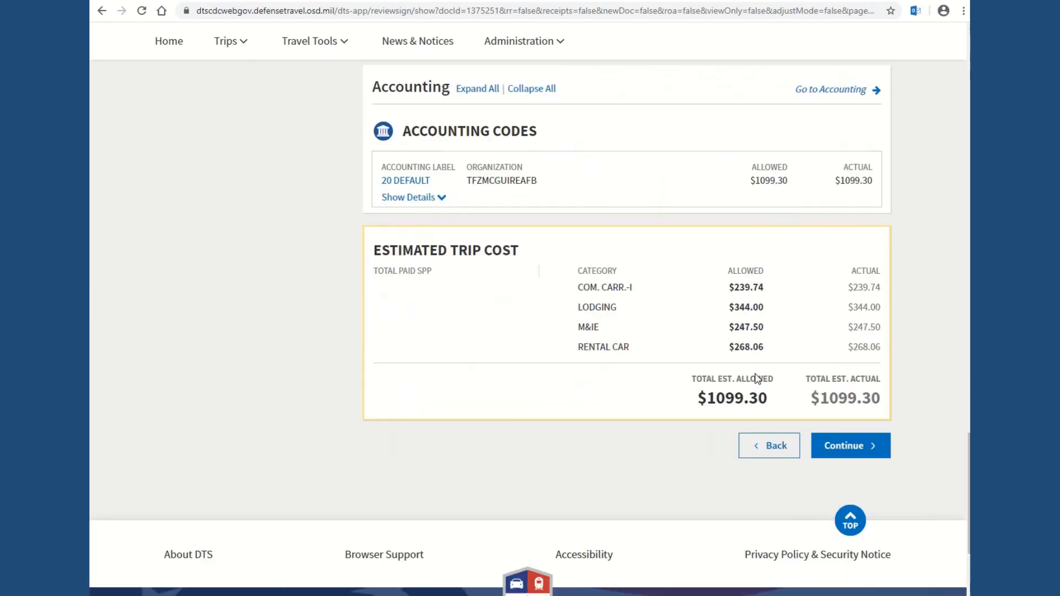
scroll(757, 379, down, 1)
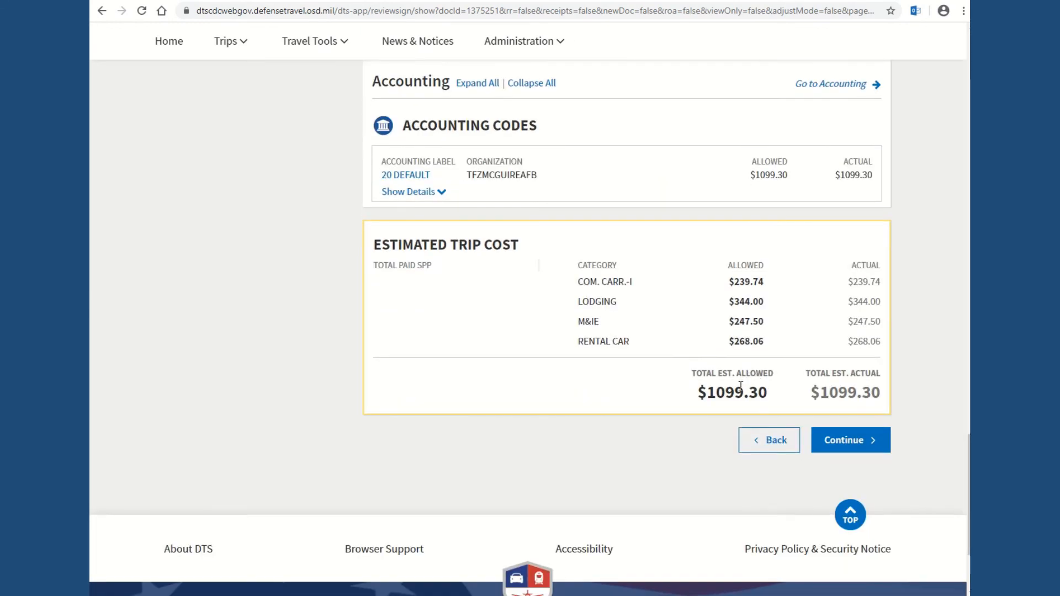
click(847, 448)
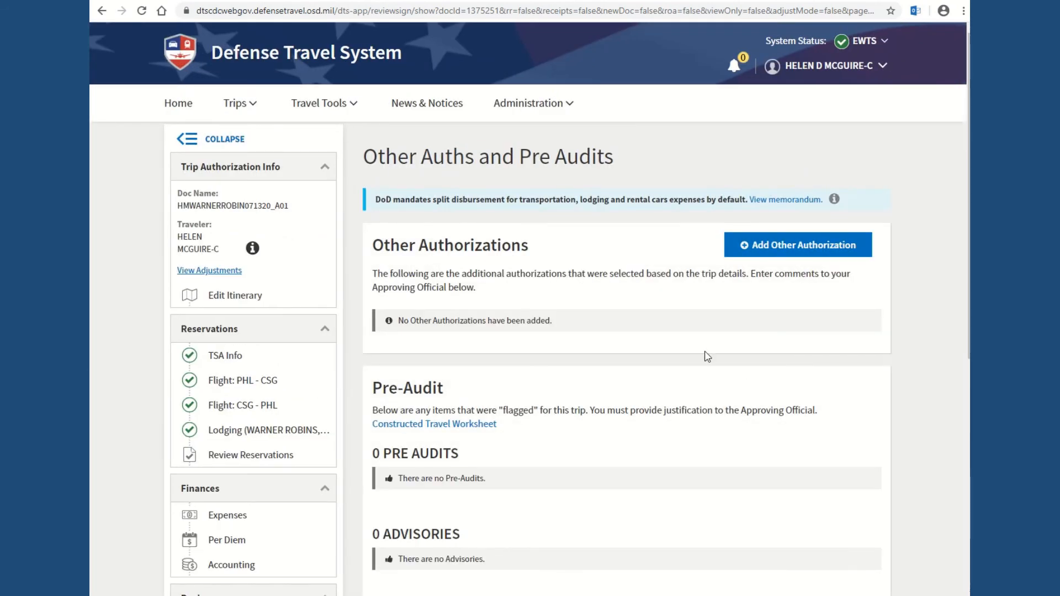
Step: Advance past Other Auths and Pre Audits to Sign and Submit, then review the Digital Signature page for routing list 514AMW
scroll(703, 355, down, 2)
click(836, 514)
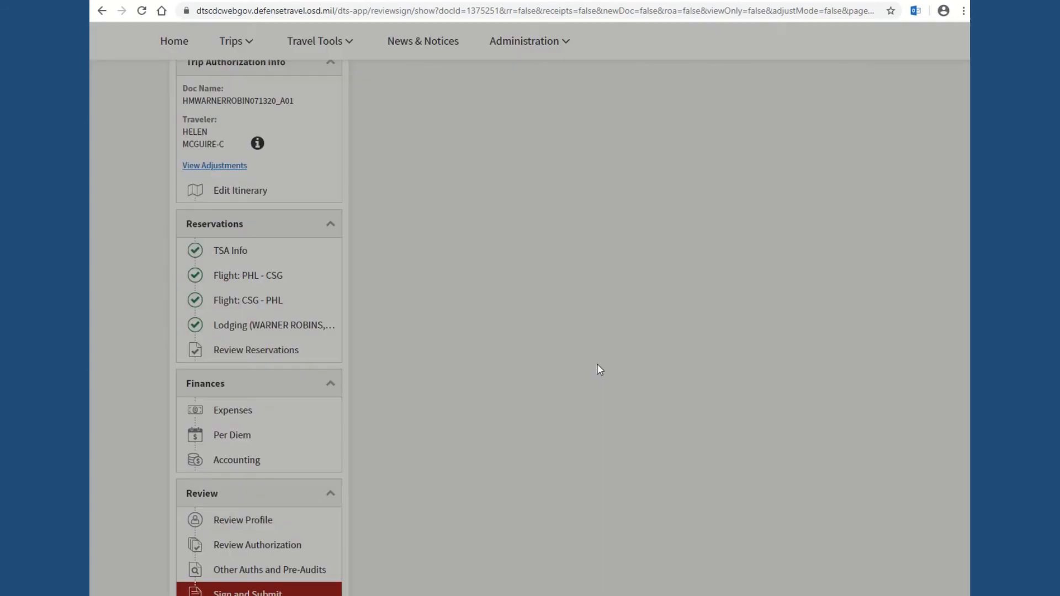
scroll(600, 370, down, 4)
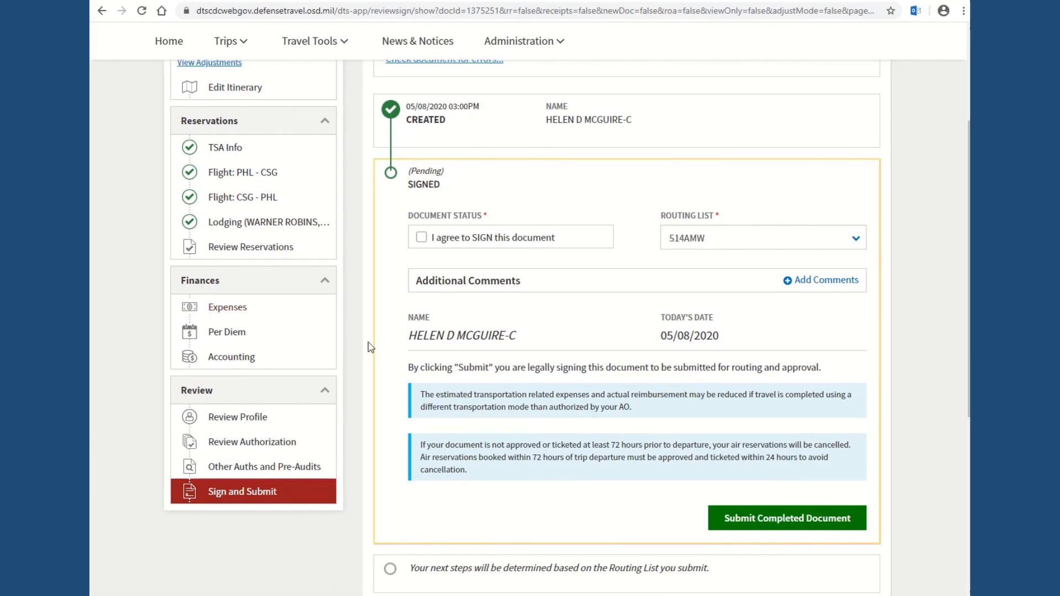
scroll(450, 284, up, 4)
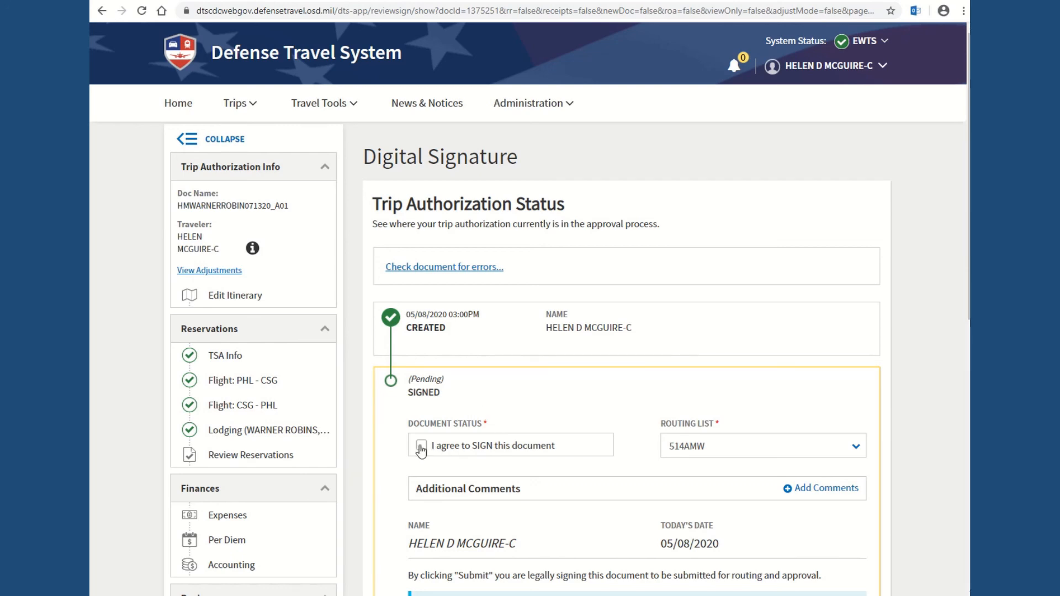
scroll(607, 395, down, 4)
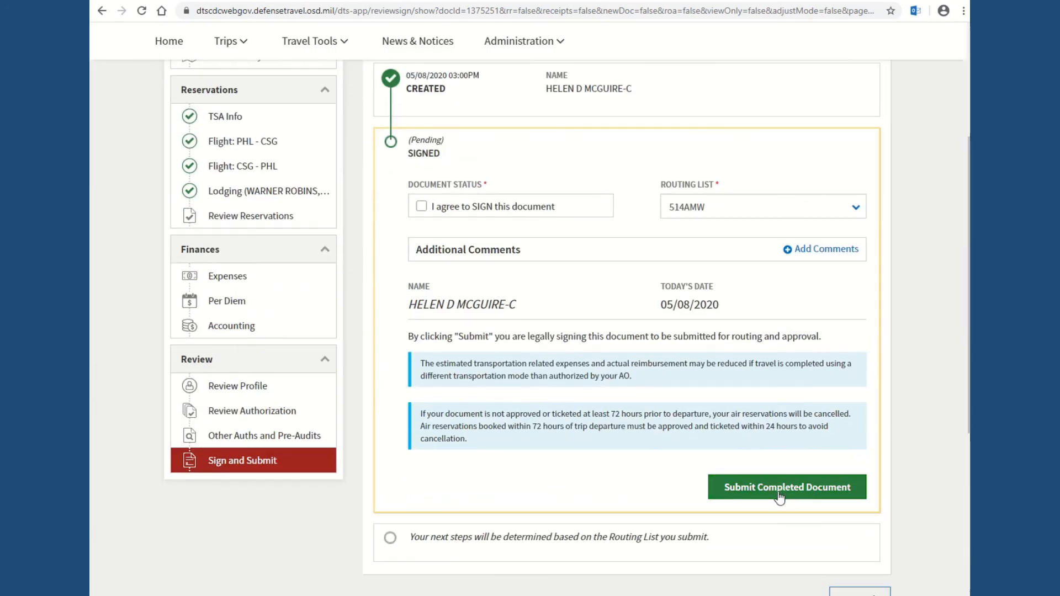
scroll(699, 442, up, 2)
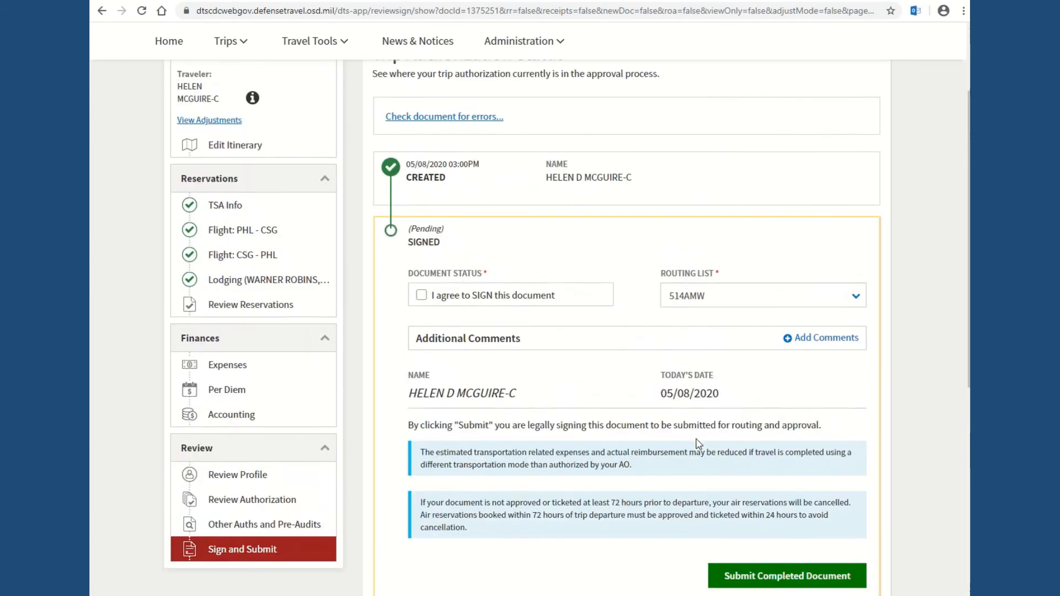
scroll(698, 442, up, 2)
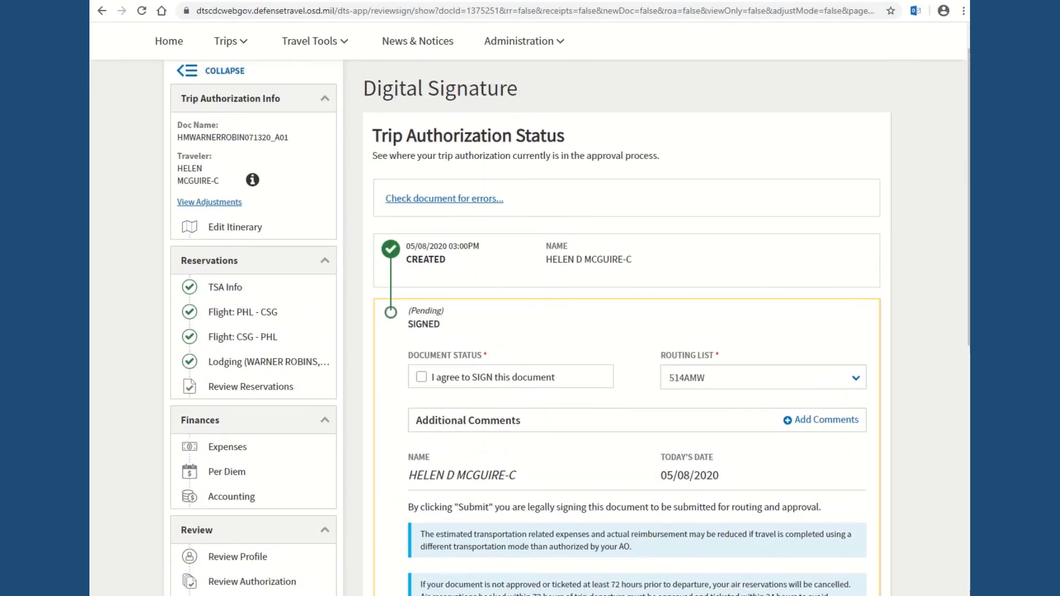